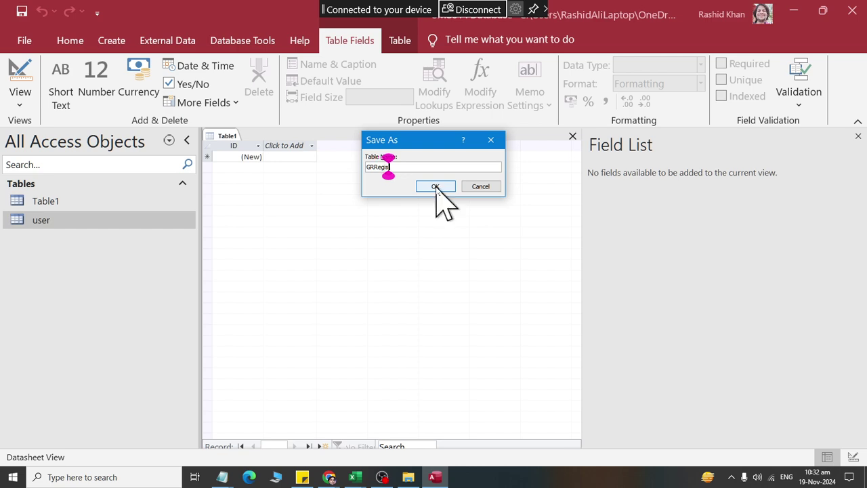
Step: Confirm GRRegister as the new table's name in the Save As dialog
left_click(435, 186)
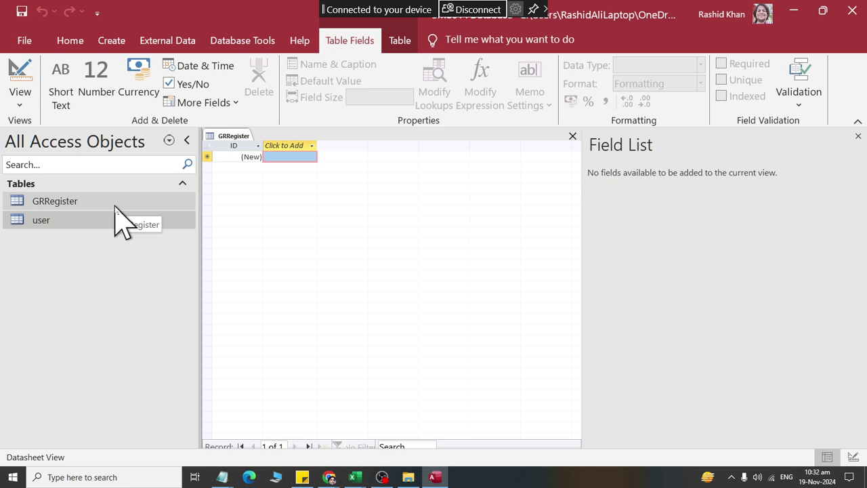
Step: Open the GRRegister table in Design View from the Navigation Pane
right_click(48, 207)
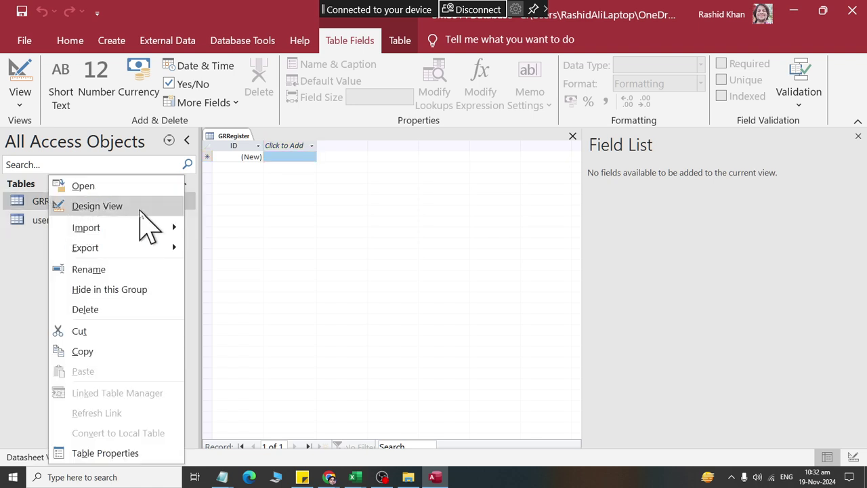
left_click(140, 212)
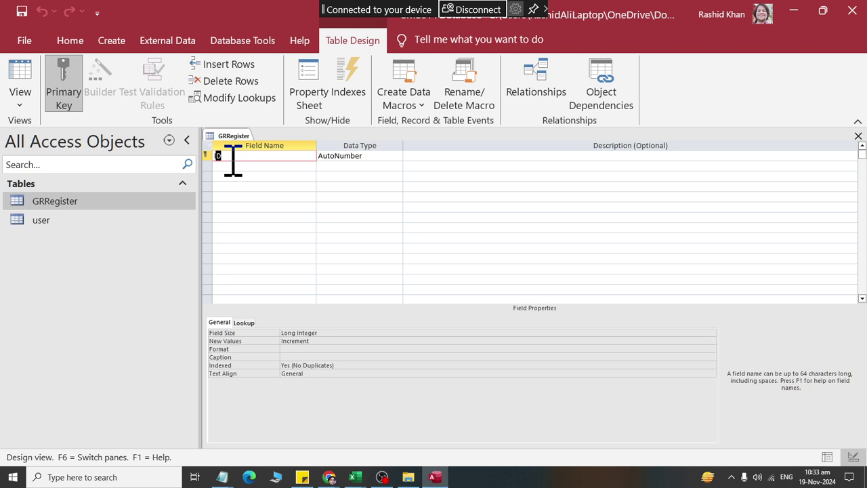
left_click(360, 155)
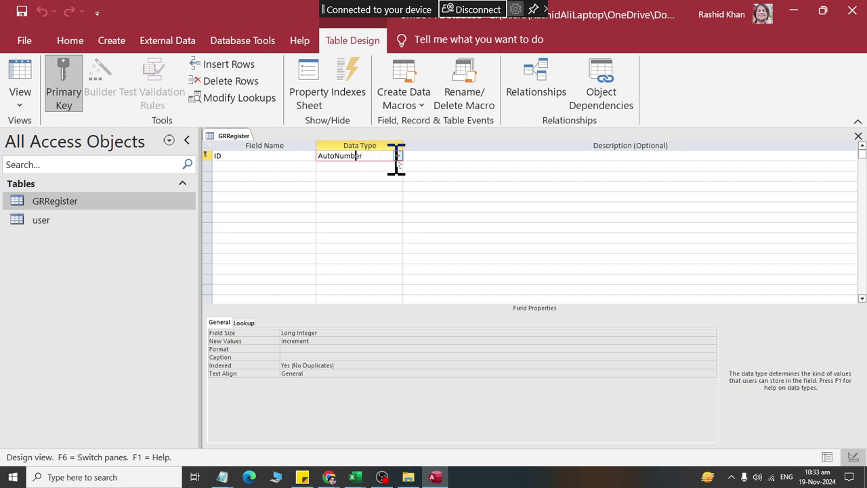
left_click(399, 157)
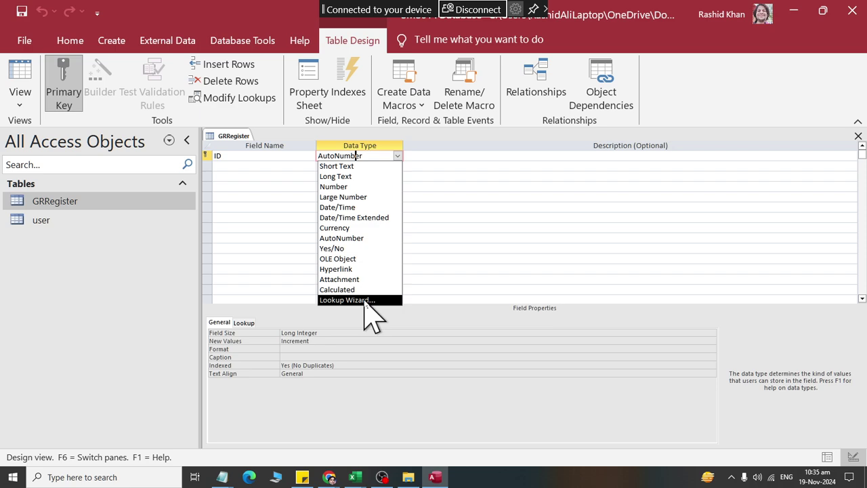
Step: Rename the ID field to RollNo, keeping its AutoNumber type
left_click(257, 157)
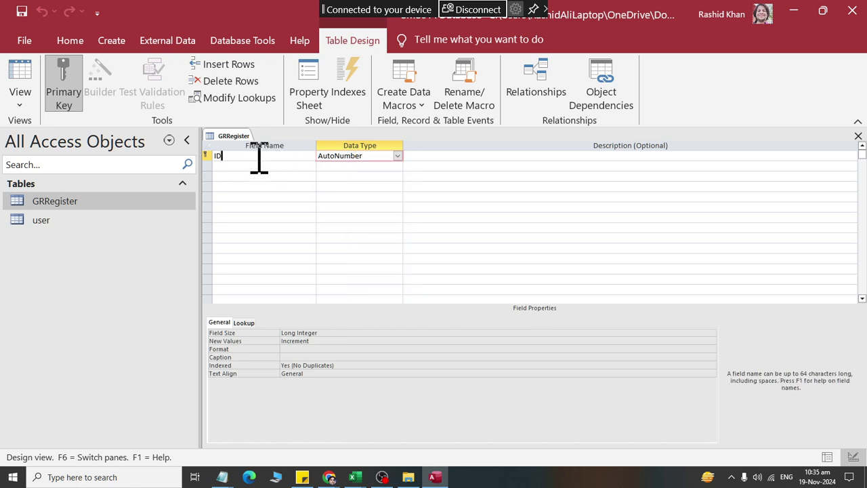
key("Left")
key("BackSpace")
type("R")
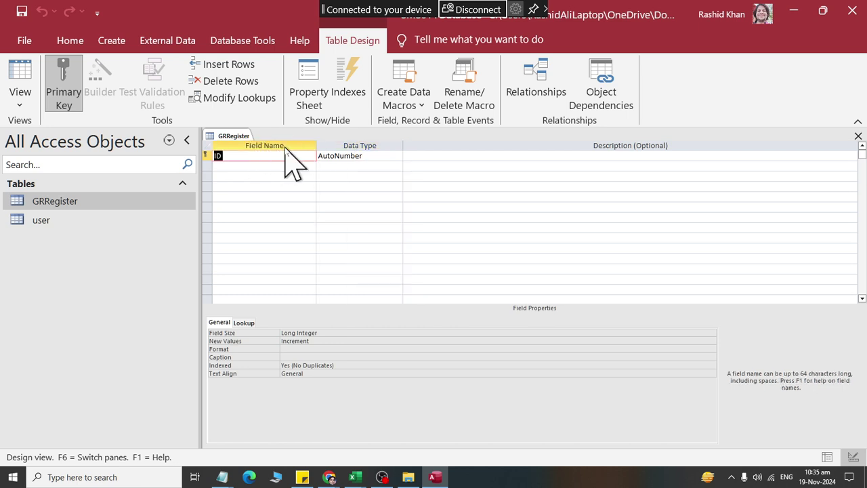
key("Delete")
type("ollNo")
key("Tab")
key("Tab")
key("Tab")
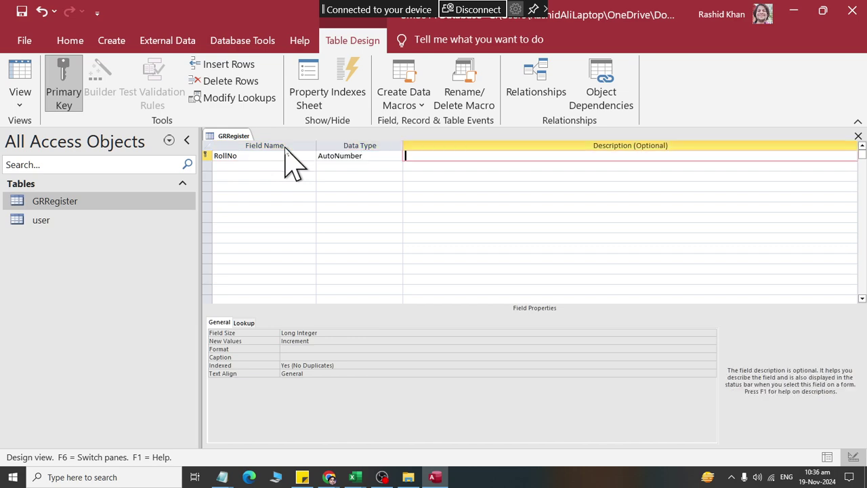
Step: Add DateOfAdmin as a Date/Time field and GR_NO as a Number field
type("F")
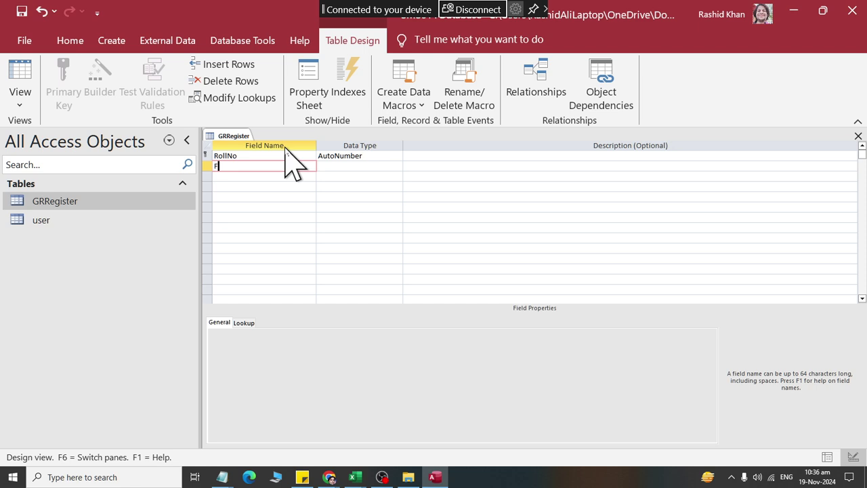
key("BackSpace")
type("DateOfAdmin")
key("Tab")
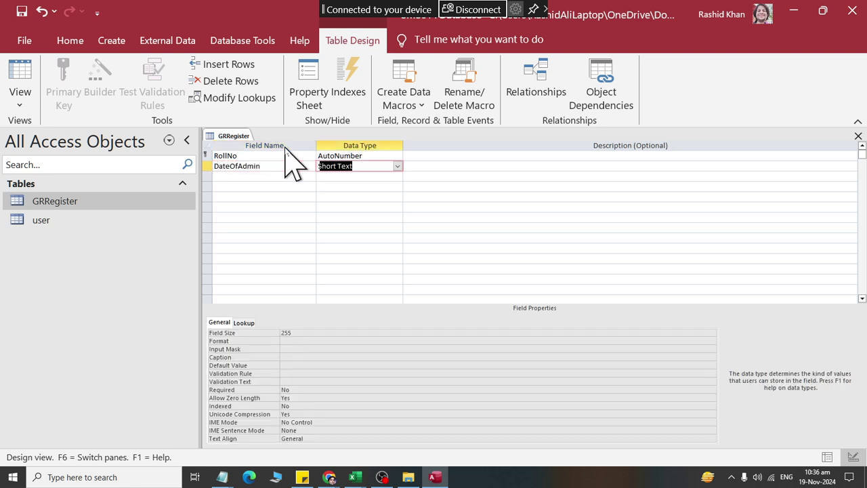
type("date/Time")
key("Tab")
key("Tab")
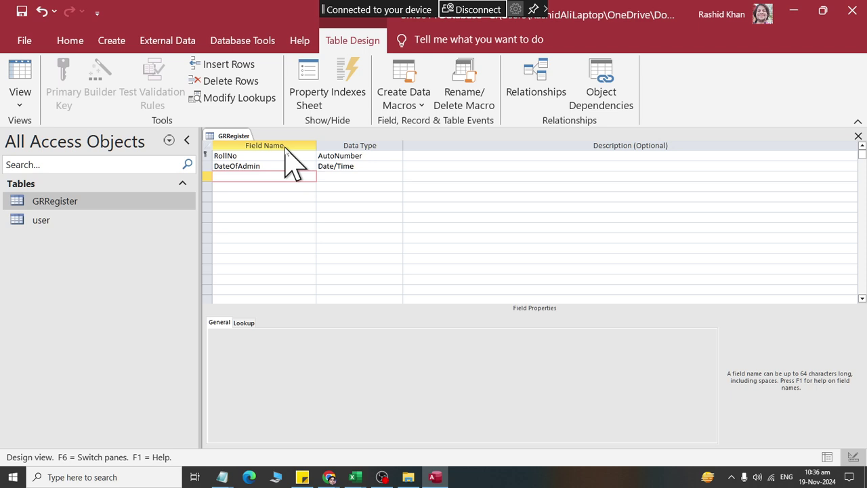
type("GR_NO")
key("Tab")
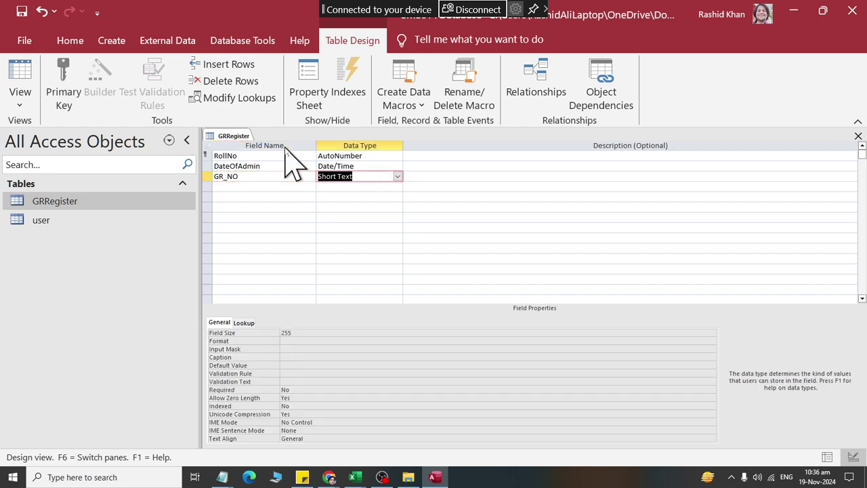
type("n")
key("Return")
key("Return")
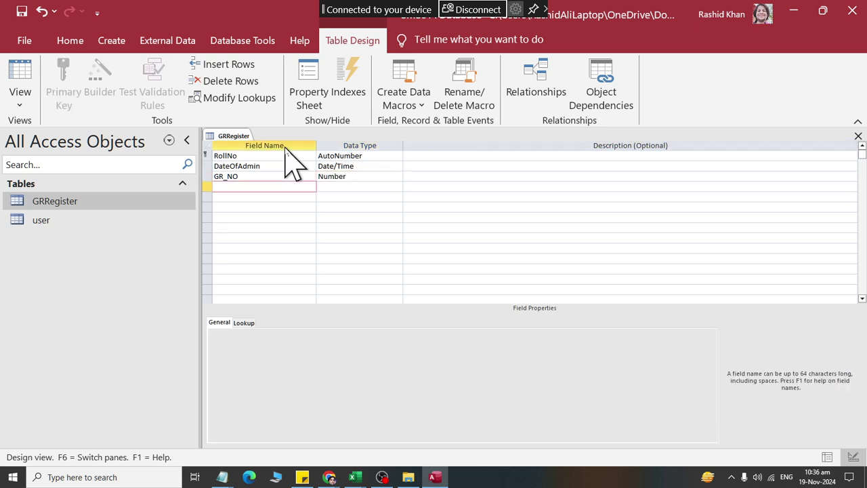
Step: Add FullName, FathersName and Surname as Short Text fields
type("FirstName")
key("BackSpace")
key("BackSpace")
key("BackSpace")
key("BackSpace")
key("BackSpace")
key("BackSpace")
key("BackSpace")
key("BackSpace")
type("ullName")
key("Return")
key("Return")
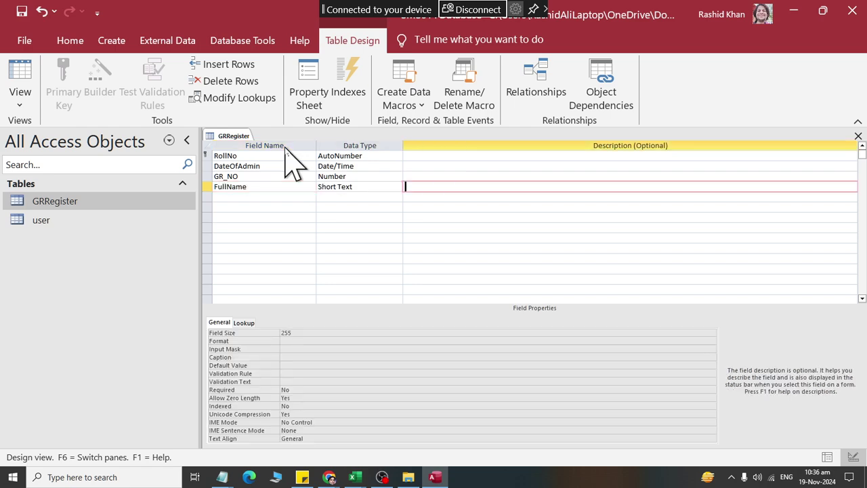
key("Return")
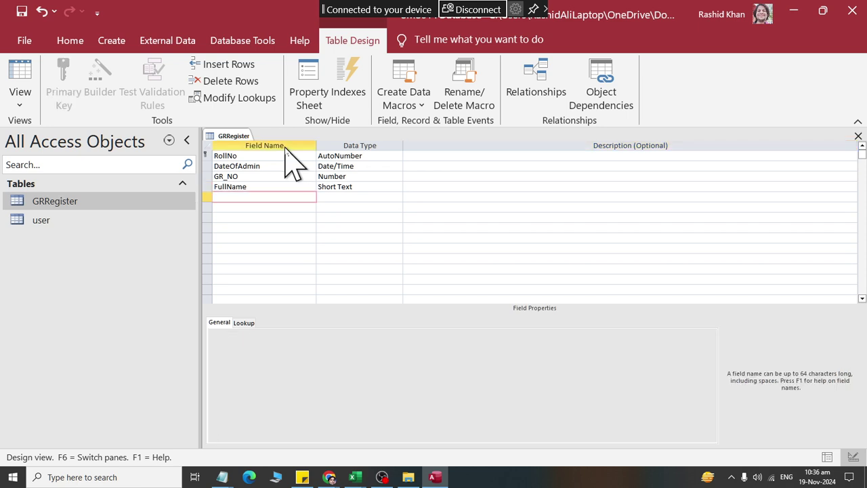
type("FathersName")
key("Return")
key("Return")
key("Return")
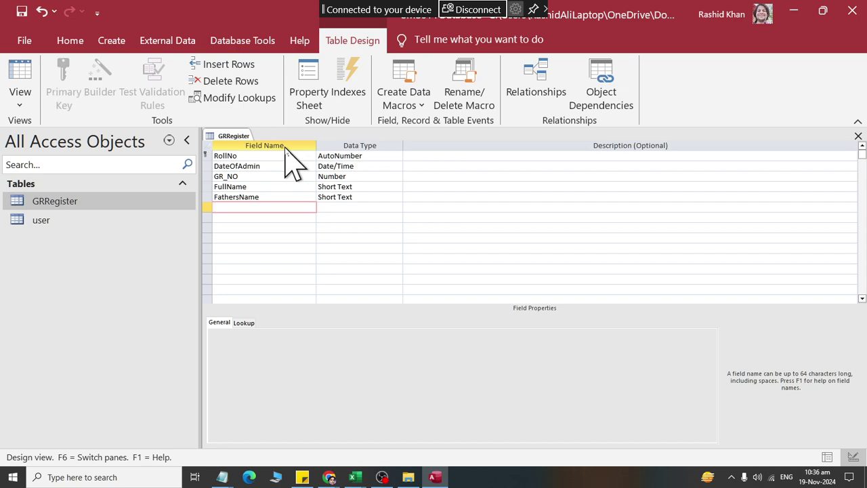
type("Surname")
Step: Add DateOfbirth as Date/Time, plus Gender and InWhichClassAdmitted as Short Text
key("Return")
key("Return")
key("Return")
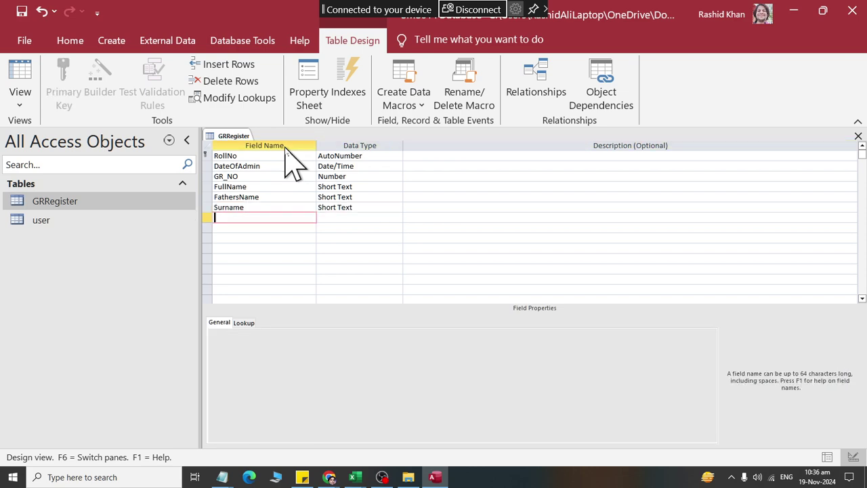
type("DateOfbirth")
key("Return")
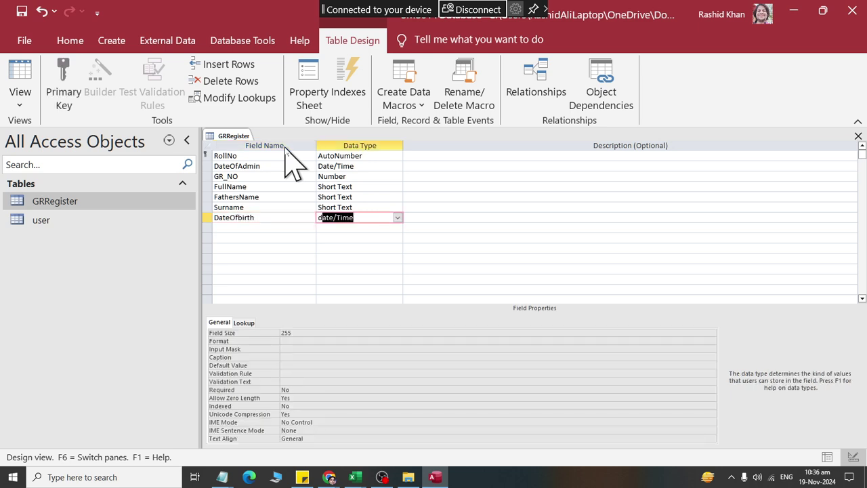
key("Return")
key("Return")
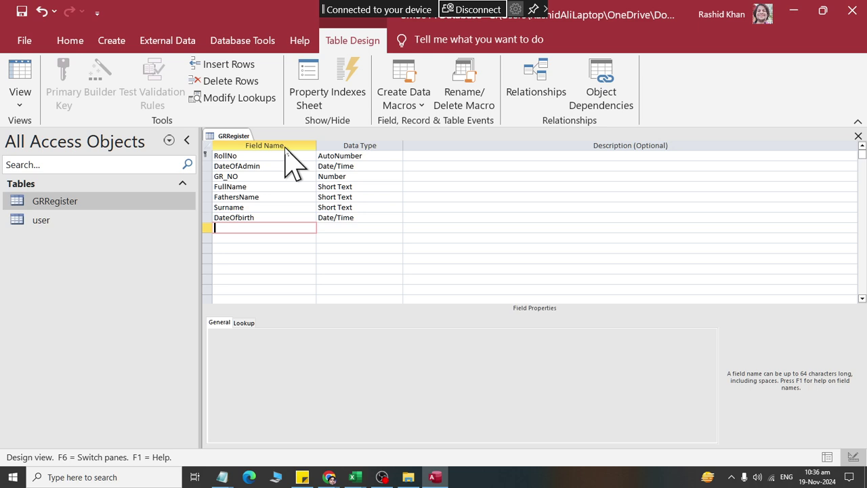
type("Gender")
key("Tab")
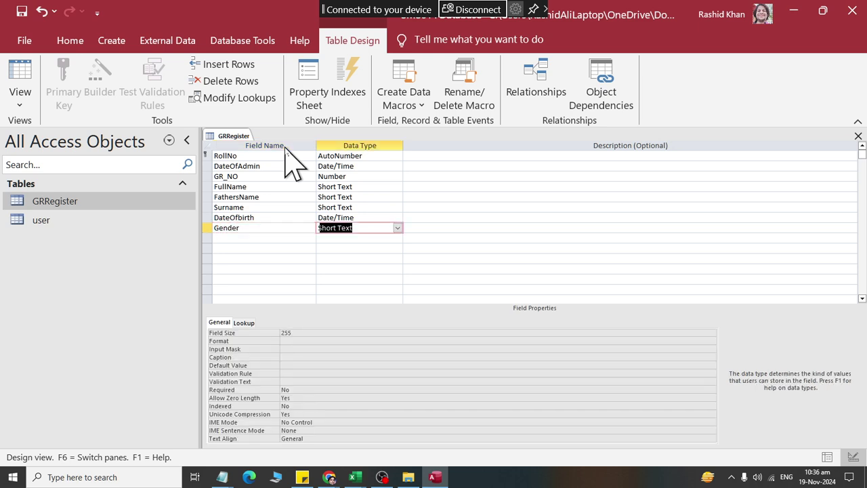
key("Tab")
key("Tab")
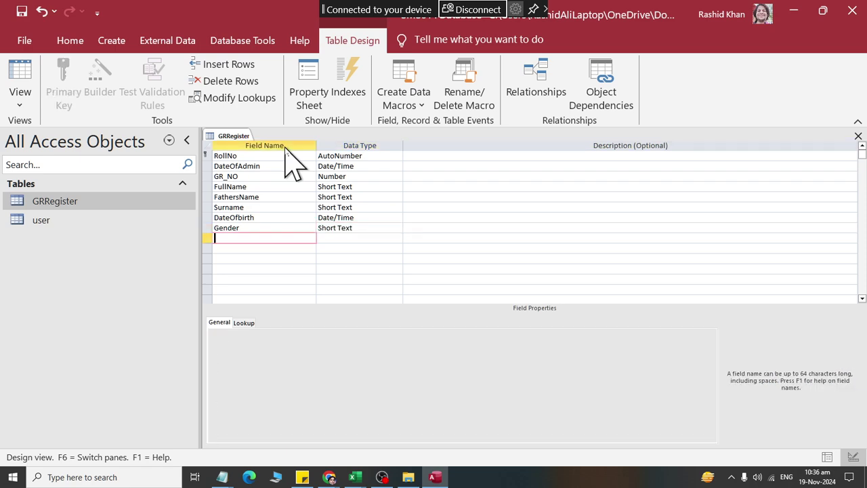
type("InWhichClassAdmitted")
key("Tab")
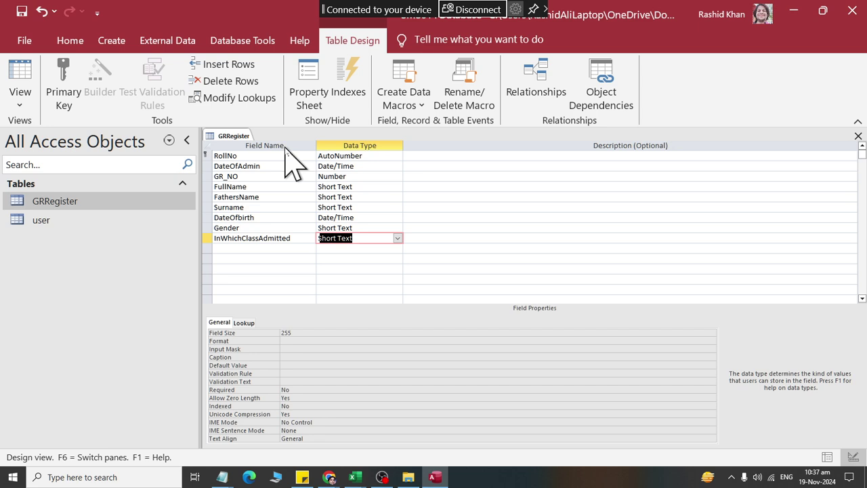
Step: Add a LastClassPassed Short Text field after InWhichClassAdmitted
key("Tab")
key("Tab")
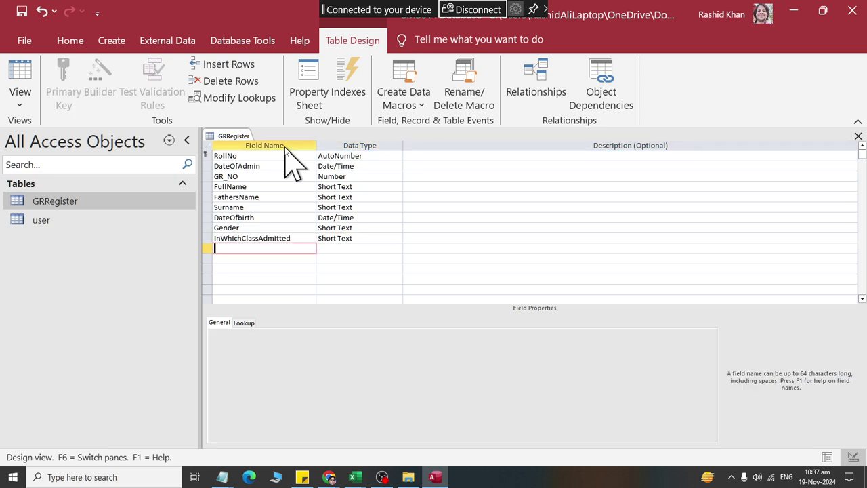
type("LastClassPassed")
key("Return")
key("Return")
key("Return")
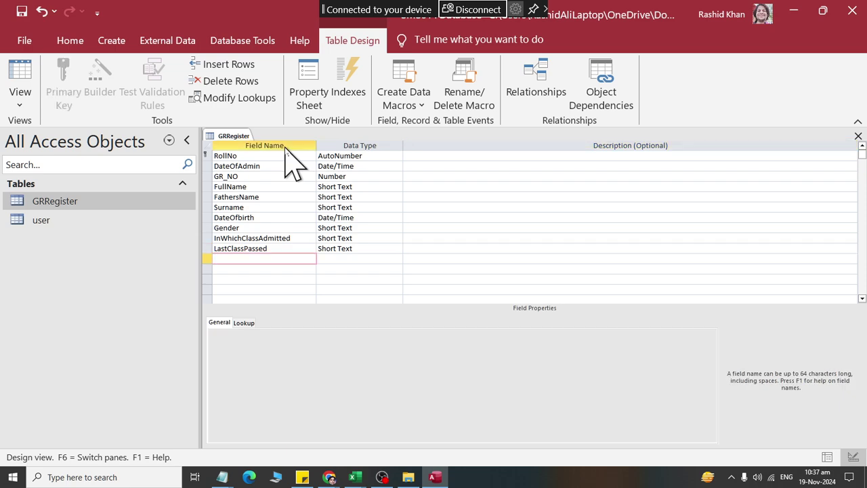
Step: Add LastSchoolAttended and MotherTongue as Short Text fields
type("LastSchoolAttended")
key("Return")
key("Return")
key("Return")
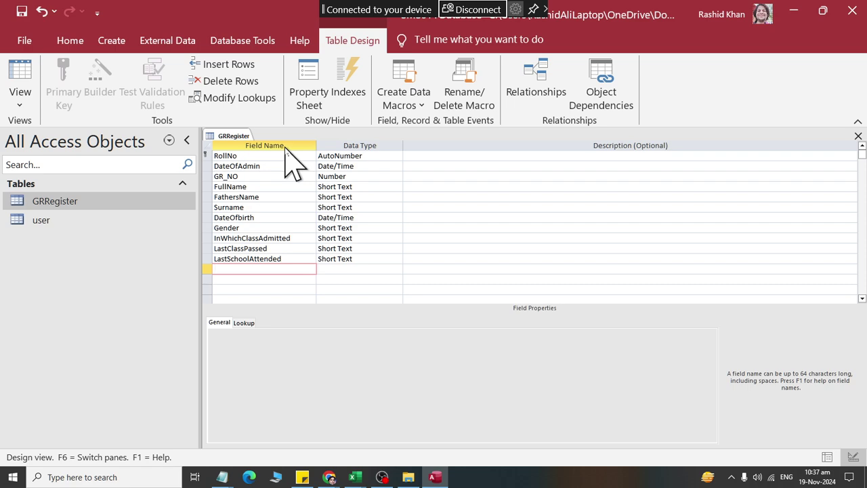
type("MotherTongue")
key("Return")
key("Return")
key("Return")
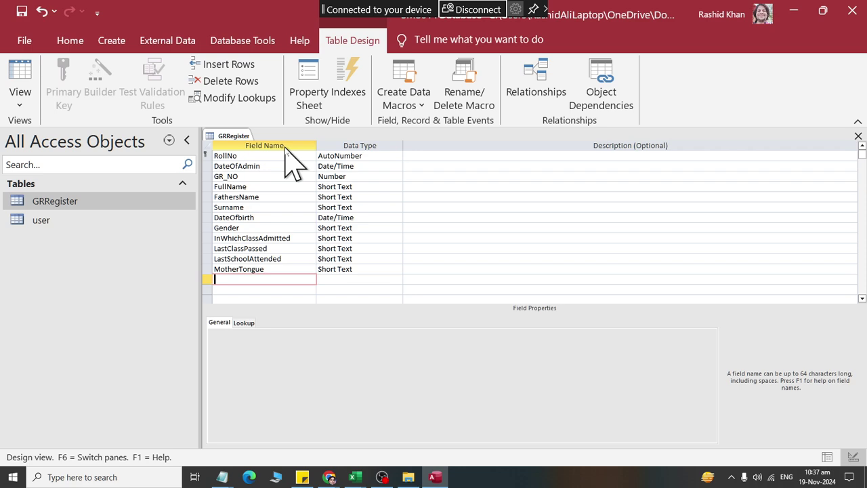
left_click(275, 228)
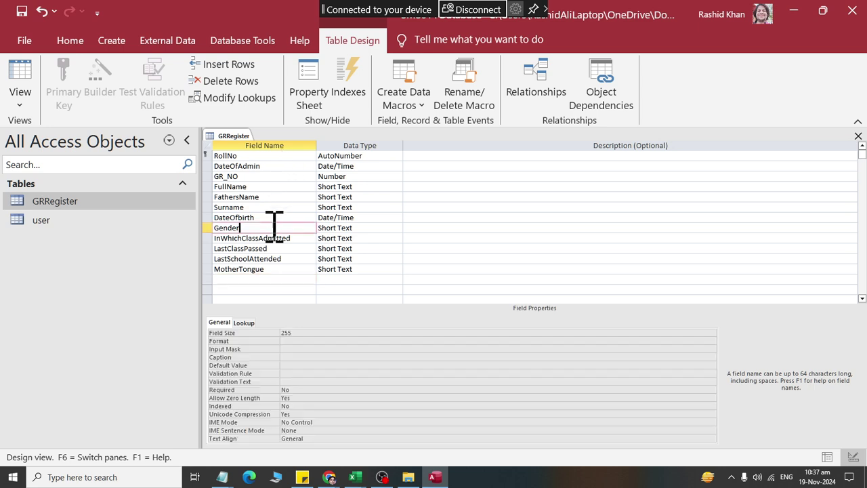
Step: Insert a DateOfBirthInwords Short Text field above Gender
left_click(230, 62)
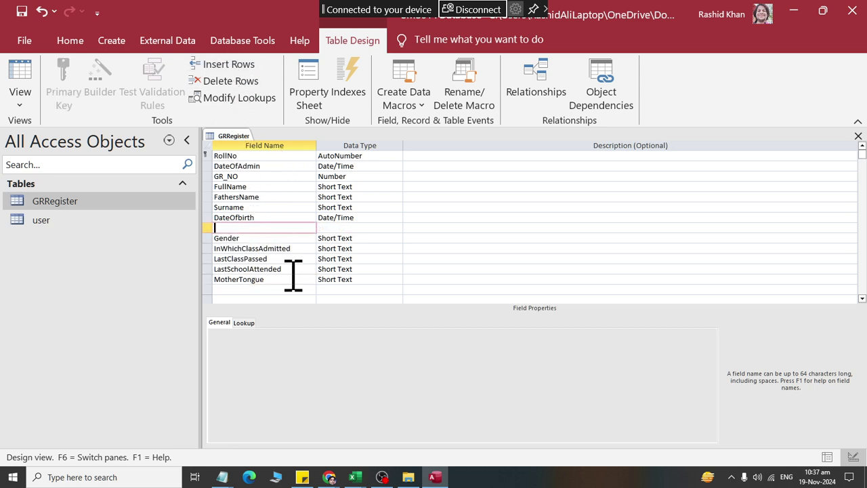
type("DateOfBirthin")
key("BackSpace")
key("BackSpace")
type("Inwords")
key("Tab")
type("t")
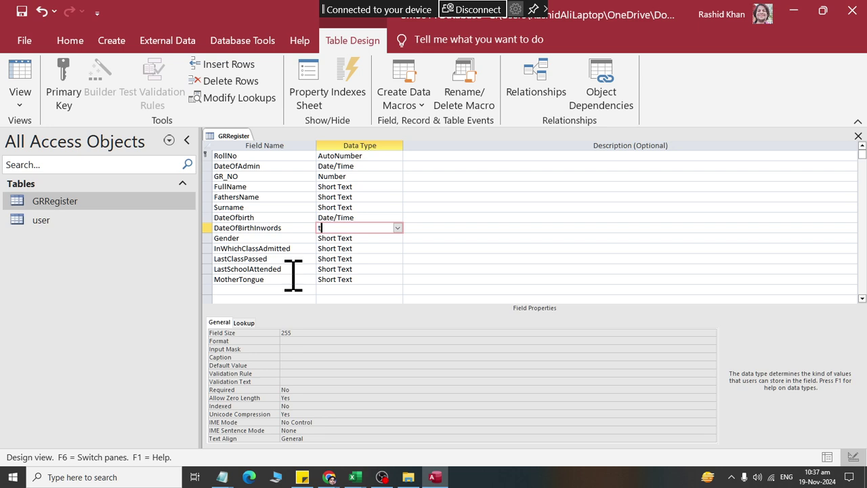
key("BackSpace")
type("s")
Step: Add an Address field with the Long Text data type at the end of the list
key("Down")
key("Down")
key("Down")
key("Down")
key("Down")
key("Down")
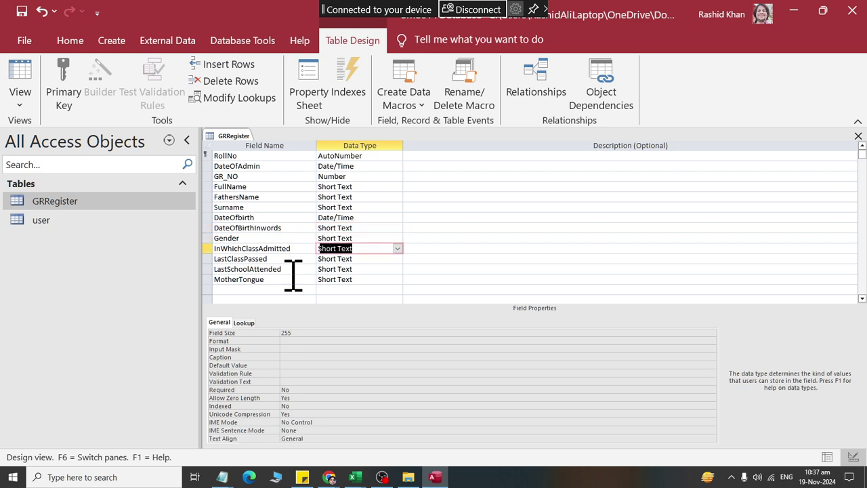
key("Left")
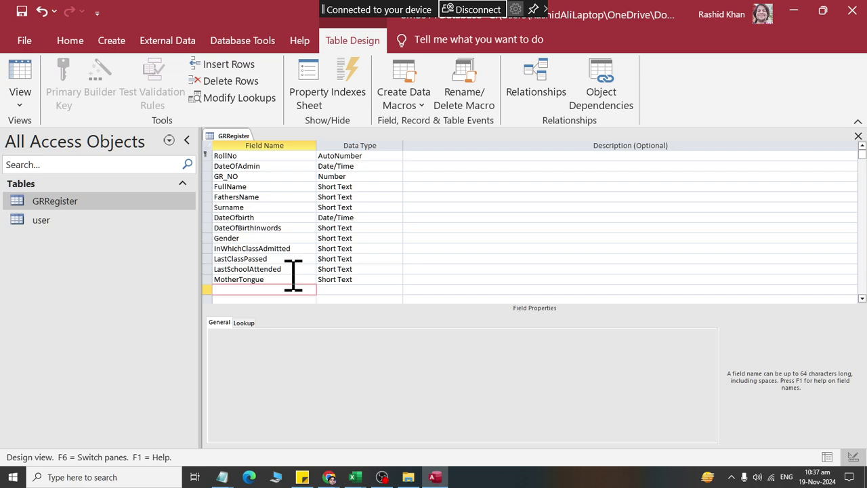
type("City")
key("Tab")
key("Left")
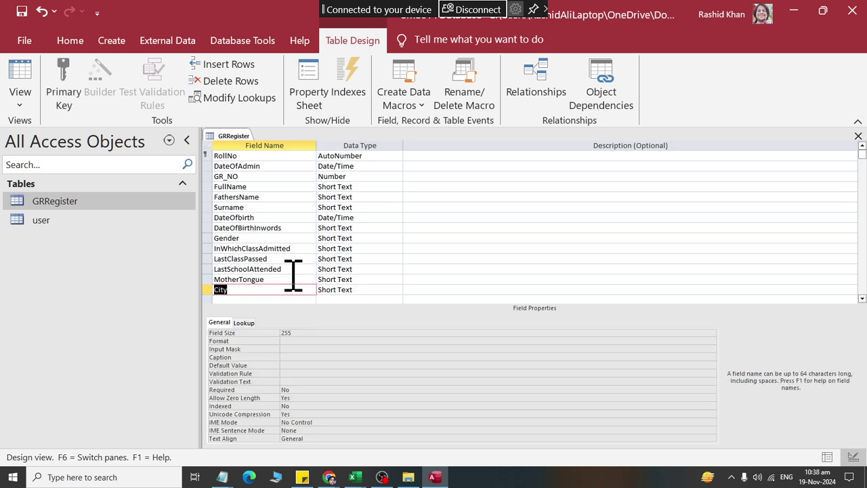
key("BackSpace")
type("Address")
key("Tab")
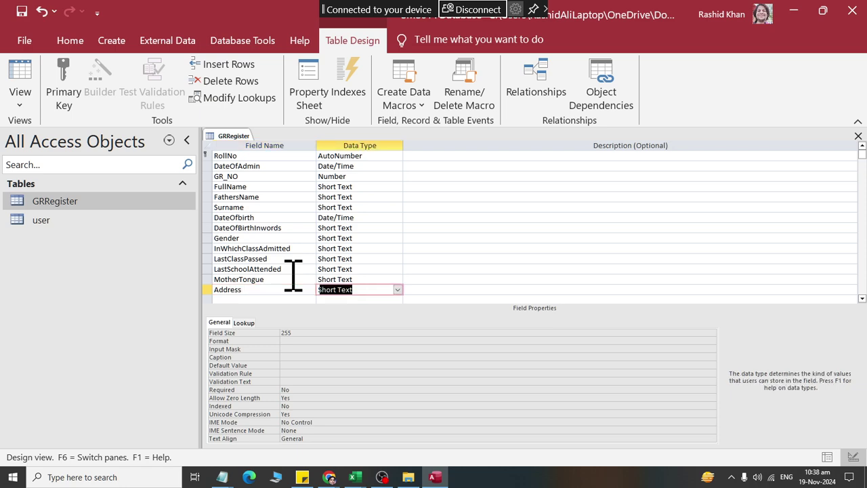
type("Lon")
key("Tab")
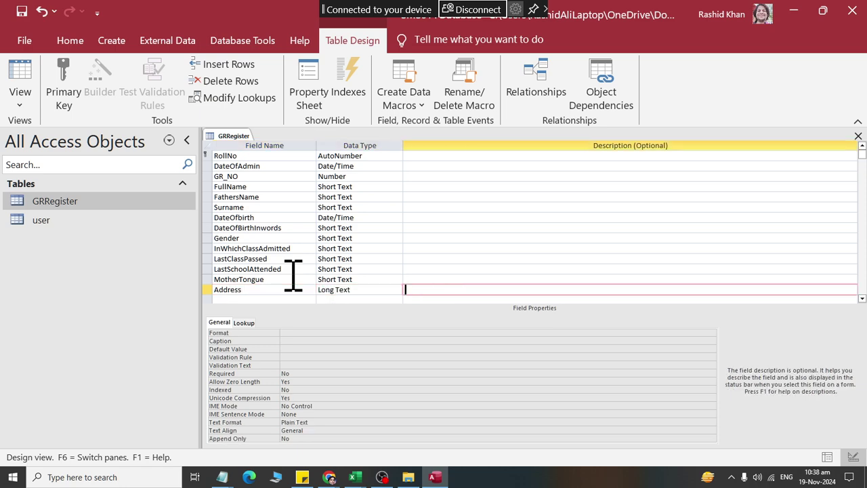
key("Tab")
Step: Add St#, City, District and Province as Short Text fields, then name a new StdImage field
type("St")
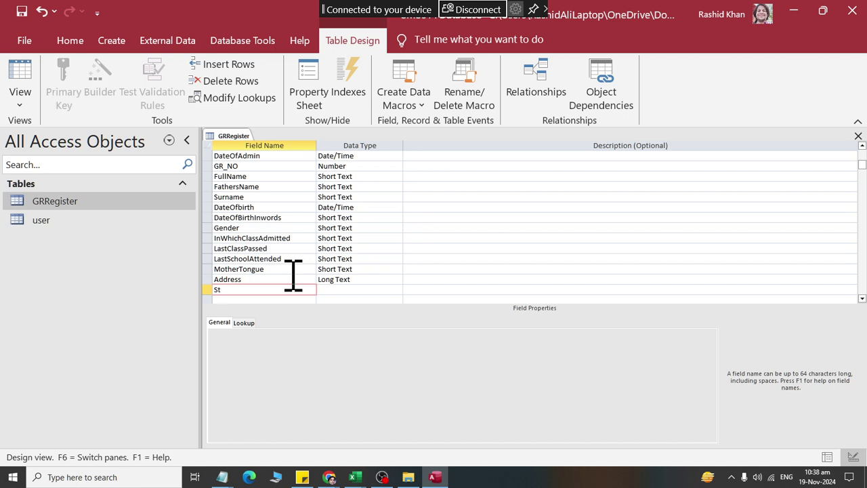
type("#")
key("Tab")
key("Tab")
key("Tab")
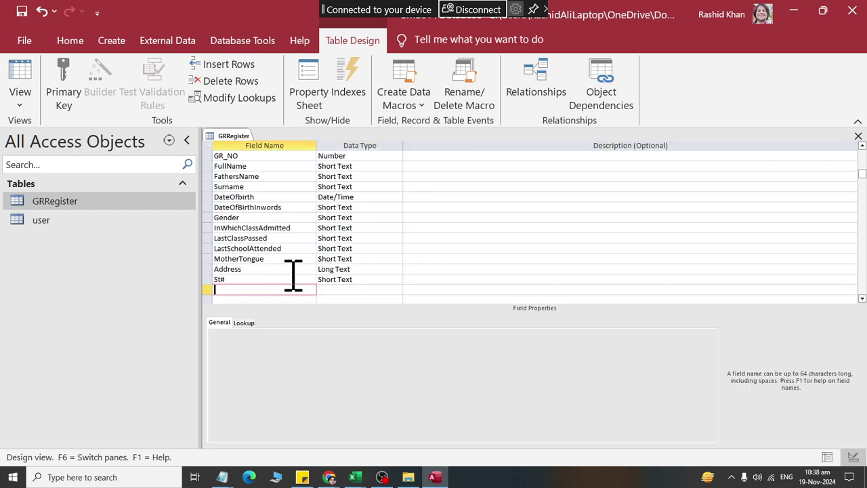
type("City")
key("Tab")
key("Tab")
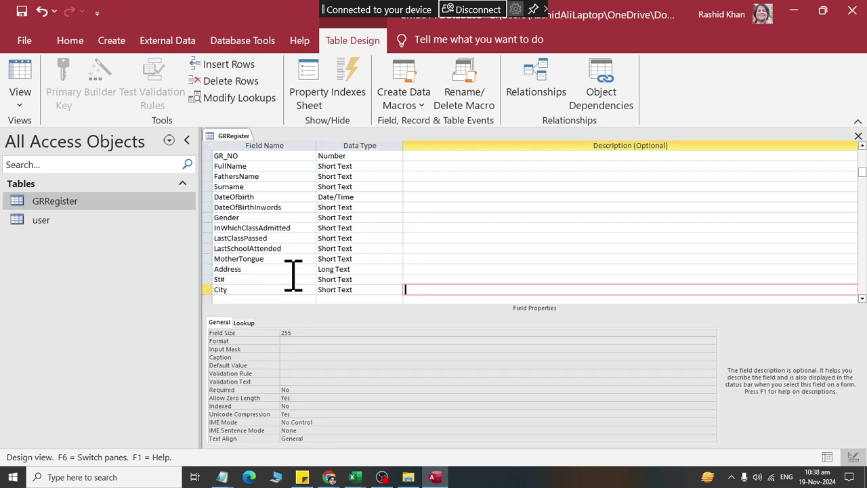
key("Tab")
type("District")
key("Tab")
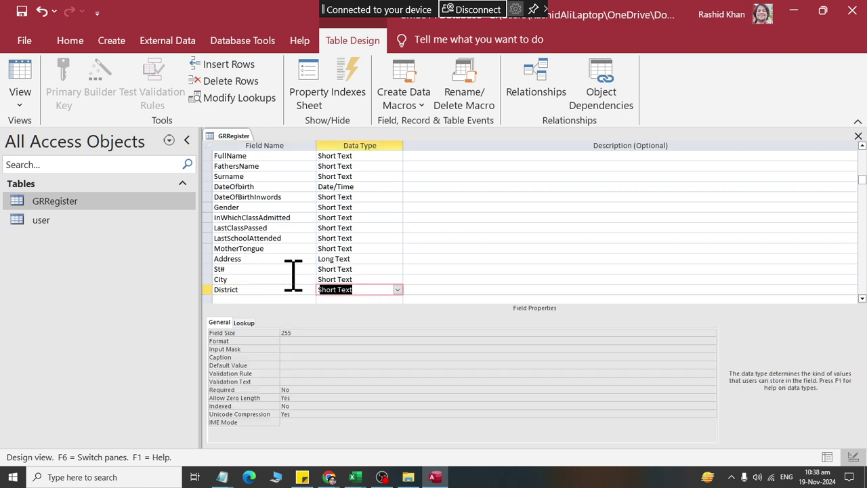
key("Tab")
key("Tab")
type("Province")
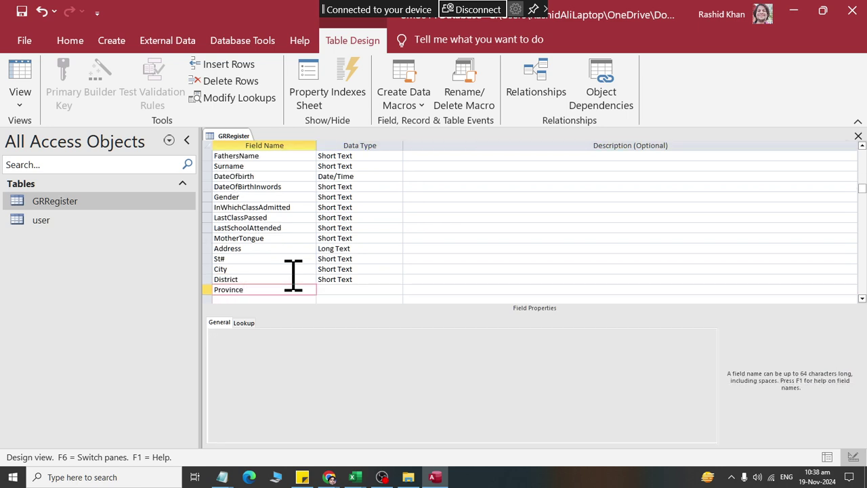
key("Tab")
key("Tab")
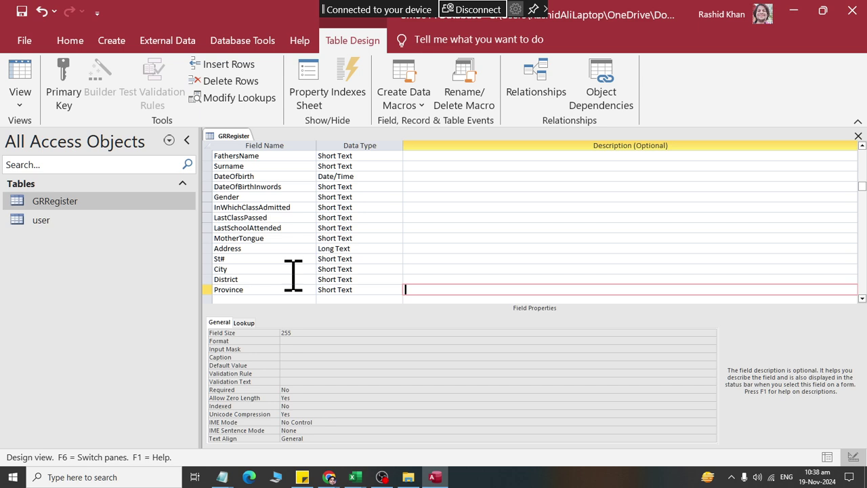
key("Return")
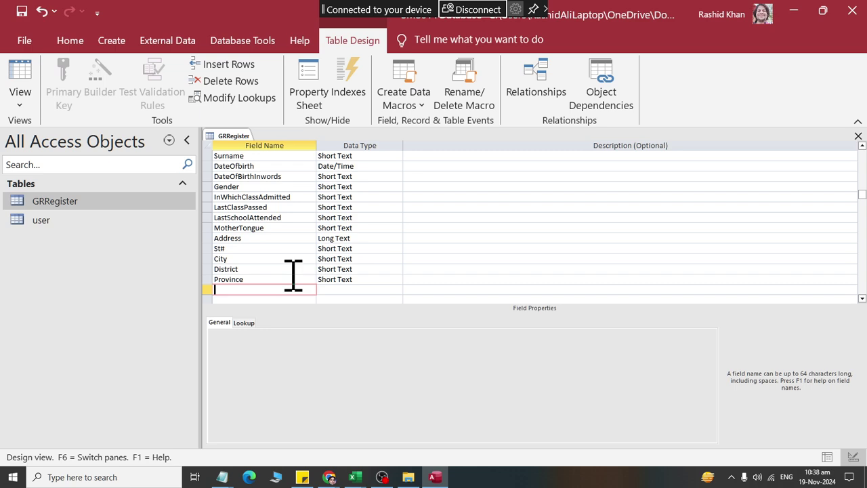
type("StdImage")
Step: Set StdImage's data type to Attachment and save the table design
key("Return")
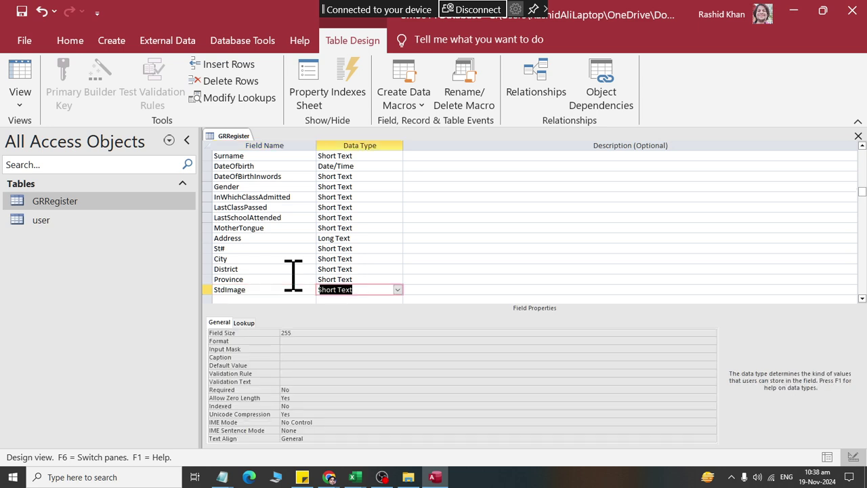
left_click(397, 289)
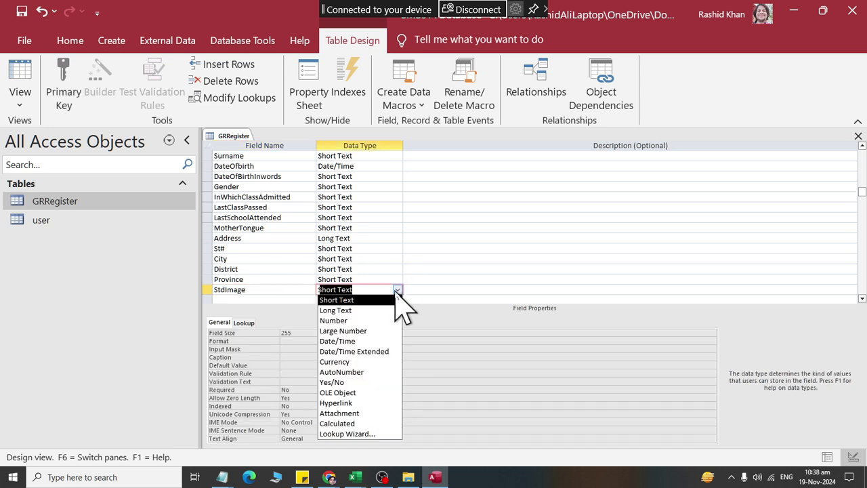
left_click(378, 413)
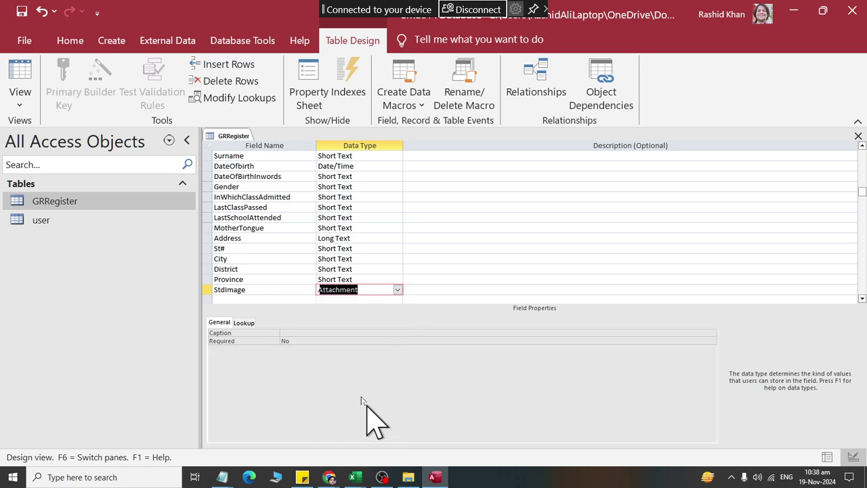
left_click(22, 10)
Step: Review the field list, checking the Gender, DateOfBirthInwords and GR_NO rows
scroll(366, 247, "up", 2)
scroll(395, 246, "down", 2)
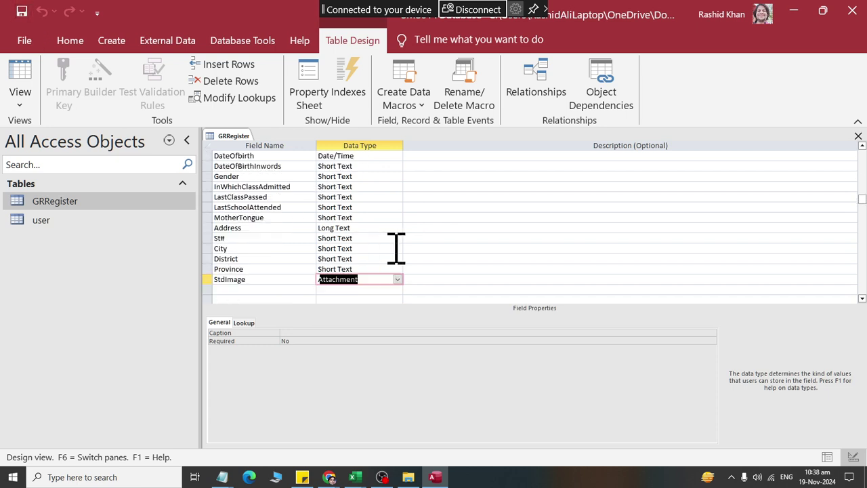
scroll(400, 271, "up", 1)
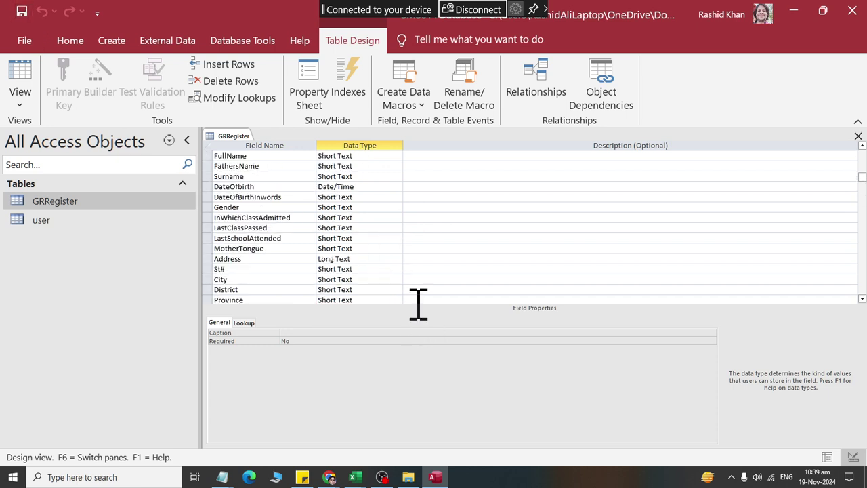
scroll(342, 253, "up", 3)
scroll(342, 253, "down", 1)
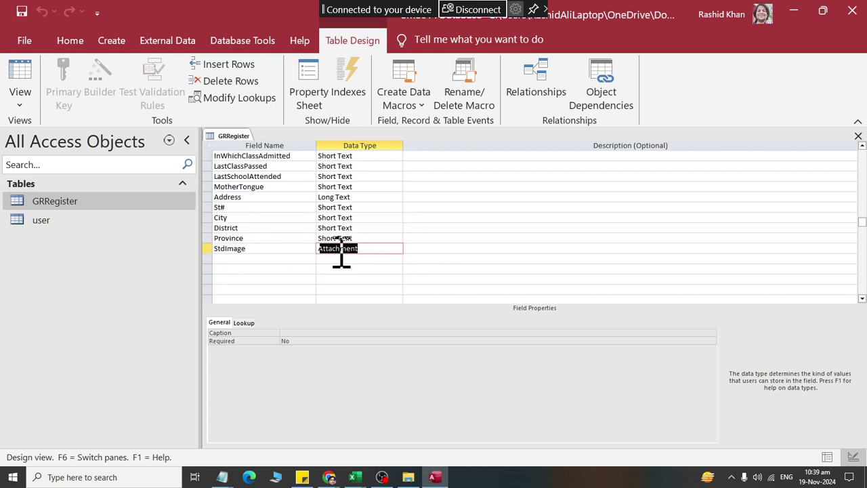
scroll(342, 254, "up", 3)
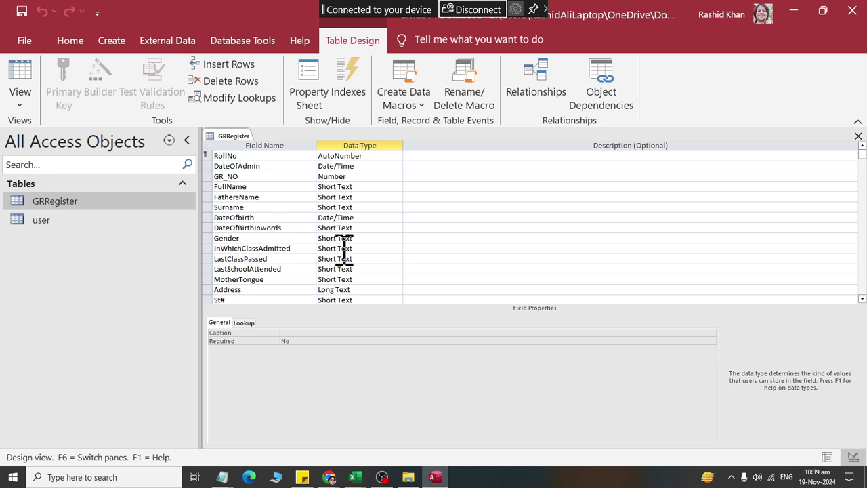
left_click(272, 238)
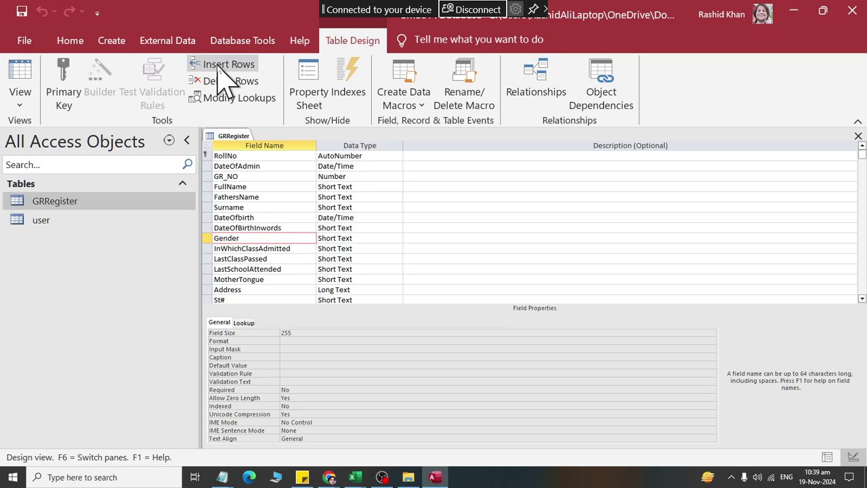
left_click(248, 227)
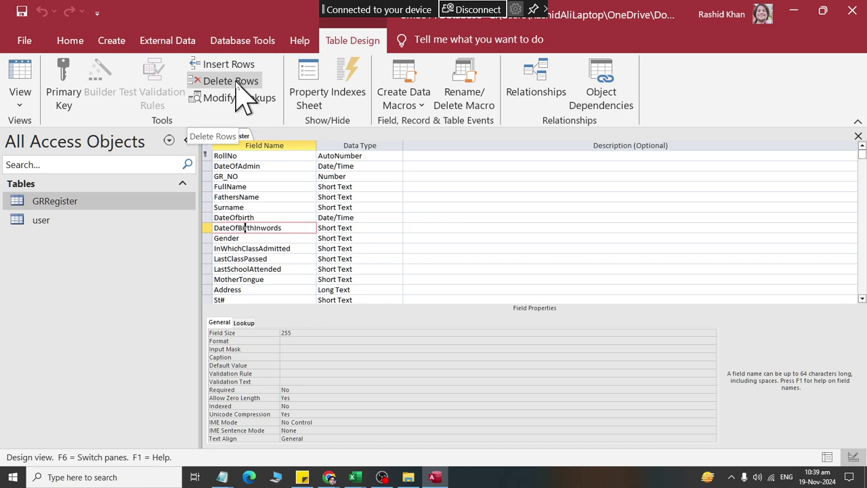
left_click(425, 176)
scroll(426, 178, "down", 5)
scroll(425, 177, "up", 5)
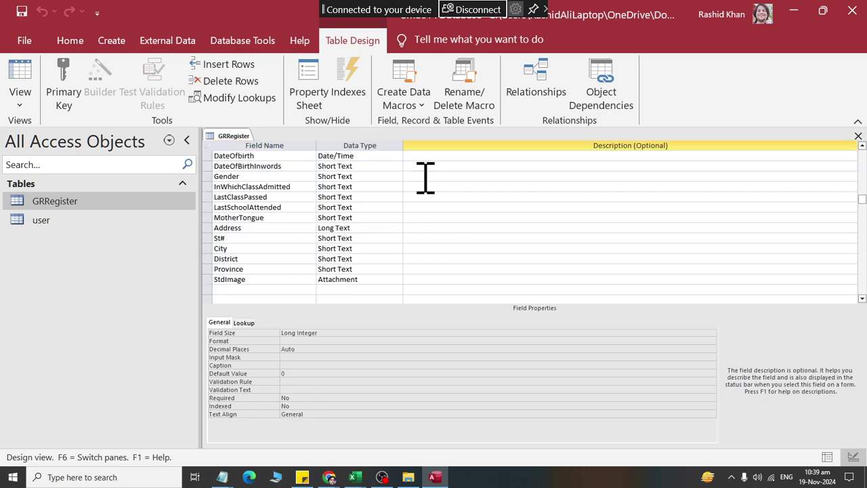
Step: Close the GRRegister design view
right_click(234, 136)
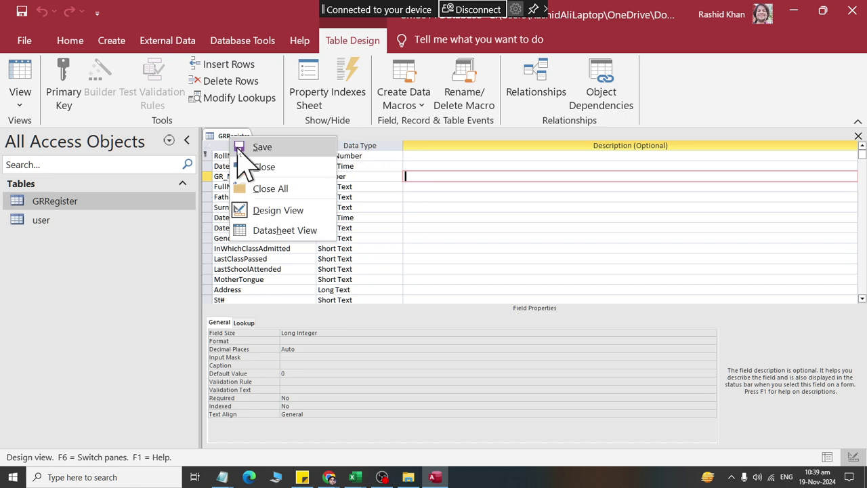
left_click(242, 148)
right_click(235, 139)
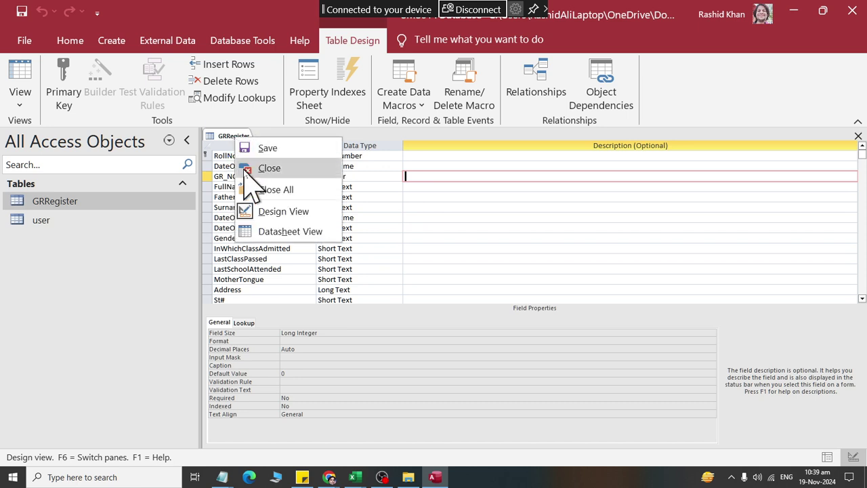
left_click(248, 168)
Step: Open GRRegister to view its records, then close the table again
right_click(81, 204)
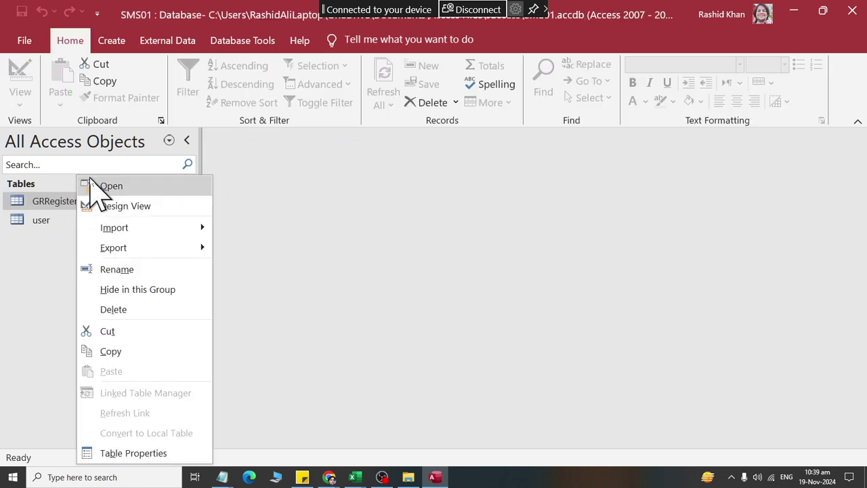
left_click(95, 185)
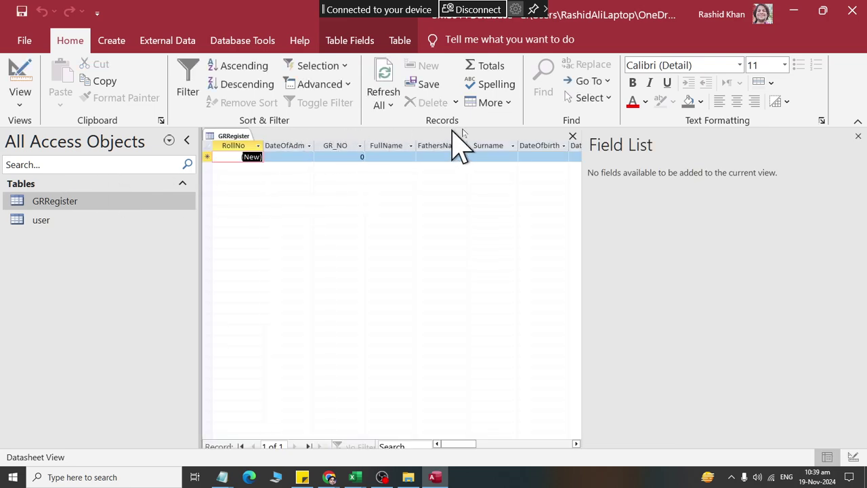
right_click(234, 136)
left_click(264, 167)
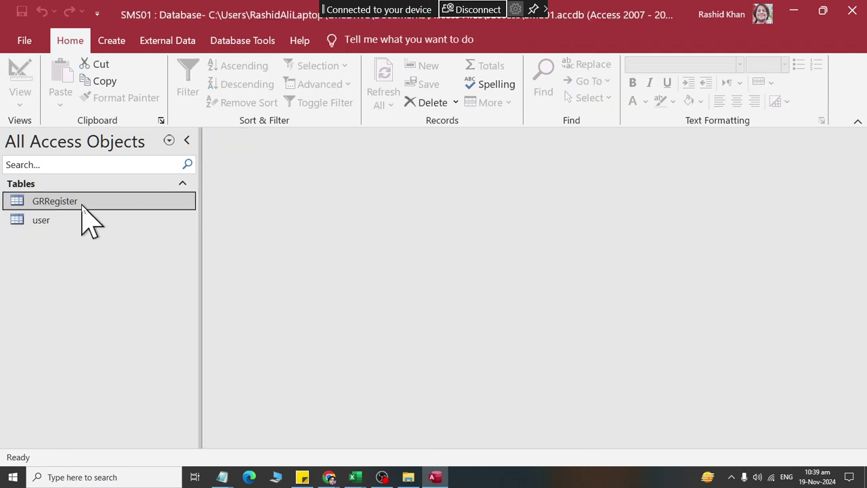
right_click(42, 202)
left_click(28, 247)
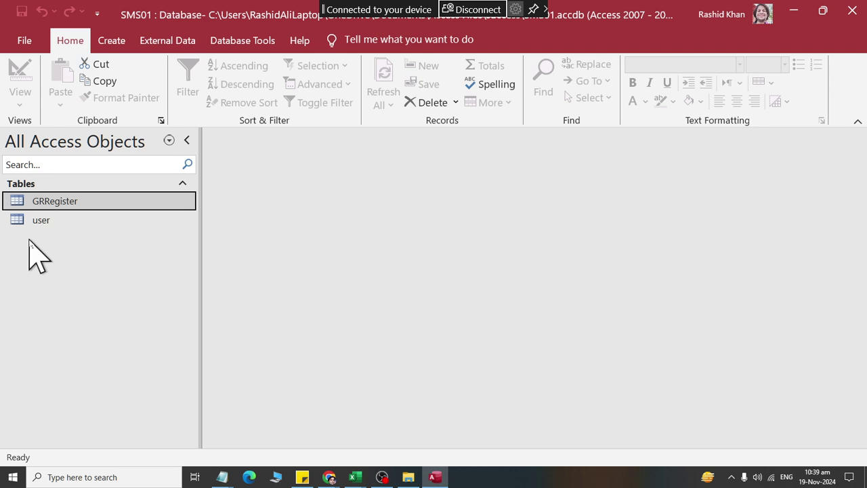
double_click(71, 203)
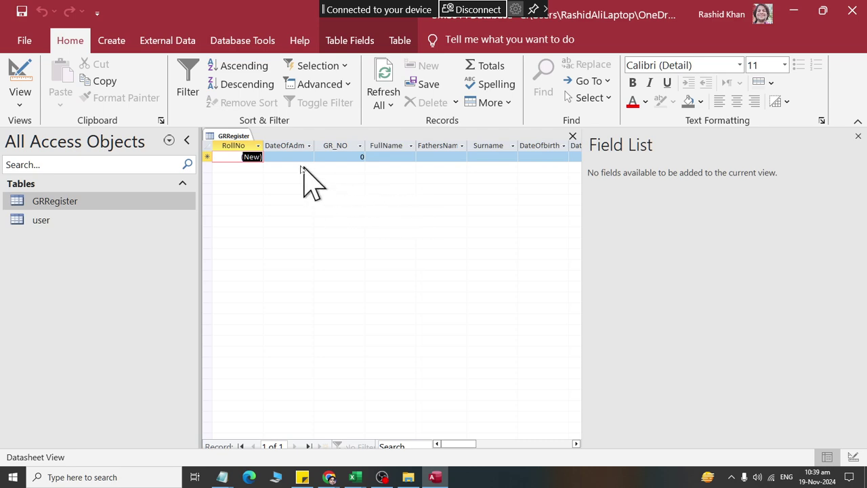
right_click(233, 138)
left_click(247, 169)
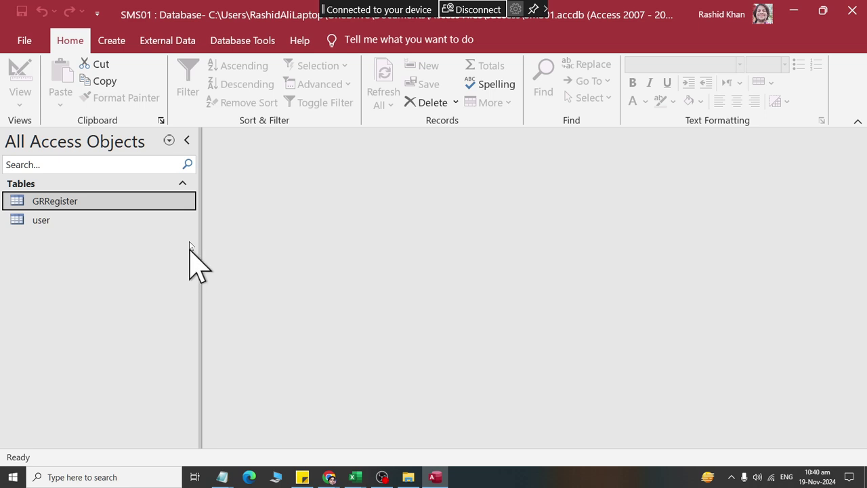
Step: Create a blank form and save it as Form1
left_click(112, 41)
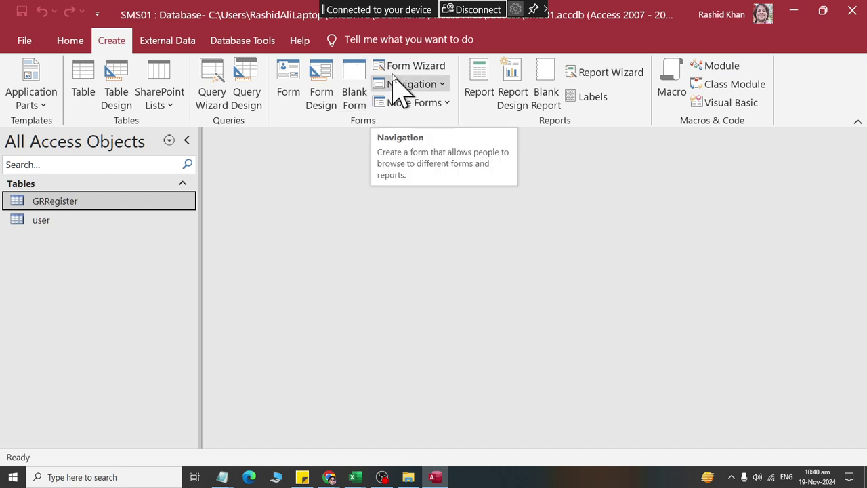
left_click(354, 102)
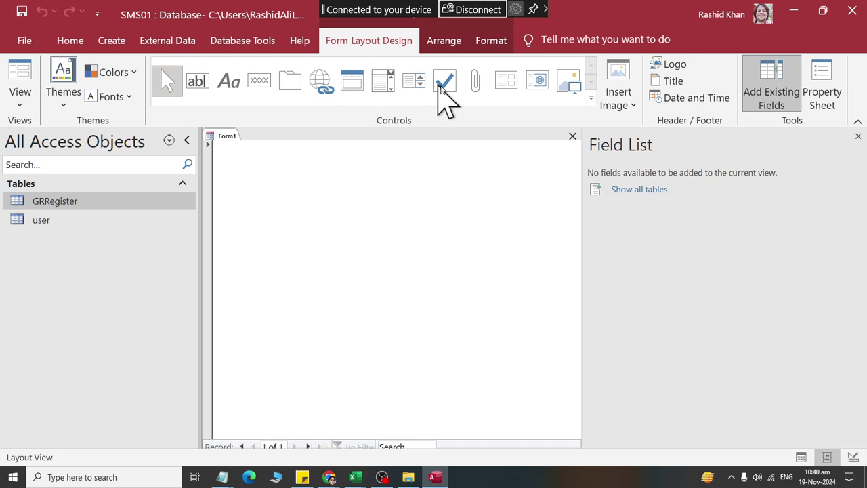
right_click(227, 136)
left_click(237, 147)
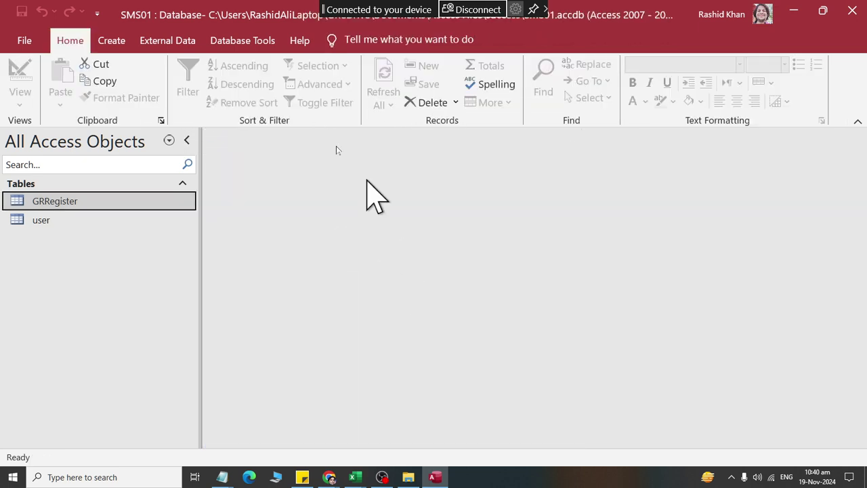
Step: Generate a form from the GRRegister table and close the Field List
left_click(113, 41)
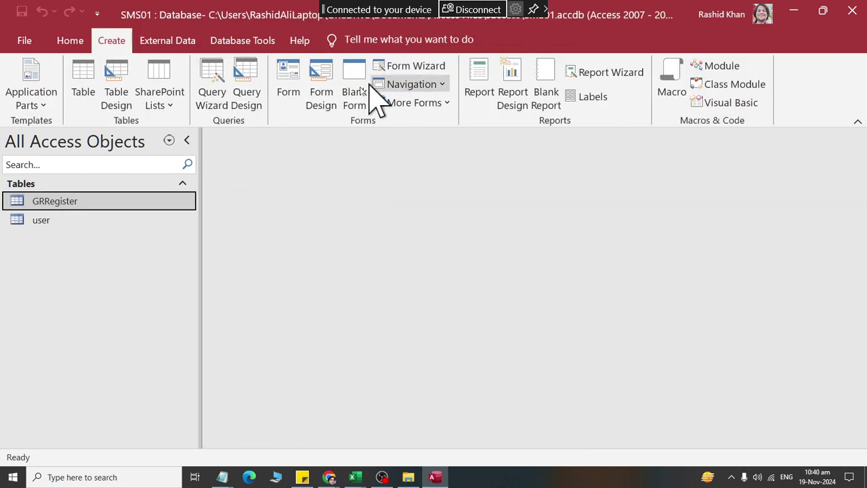
left_click(287, 87)
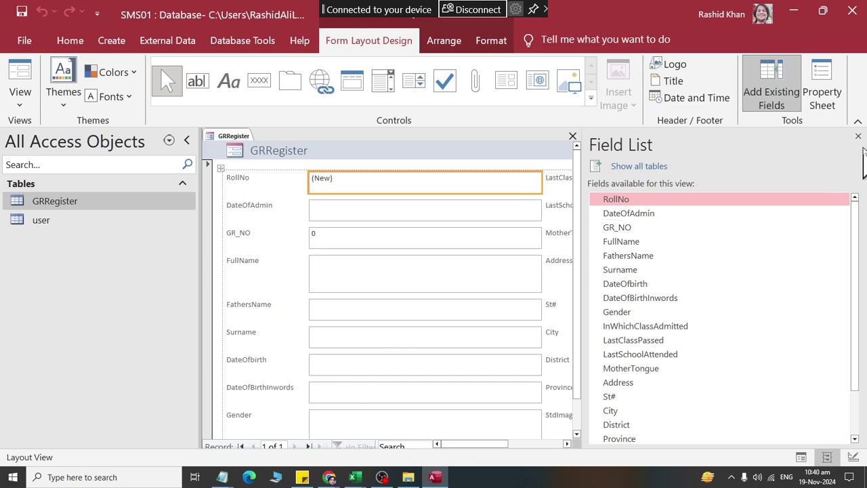
left_click(858, 136)
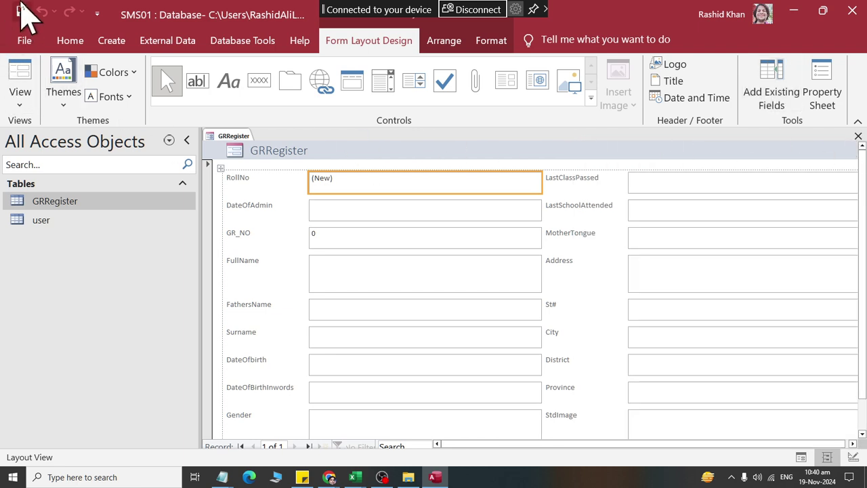
Step: Save the GRRegister form under the name 'Admission Form'
left_click(22, 11)
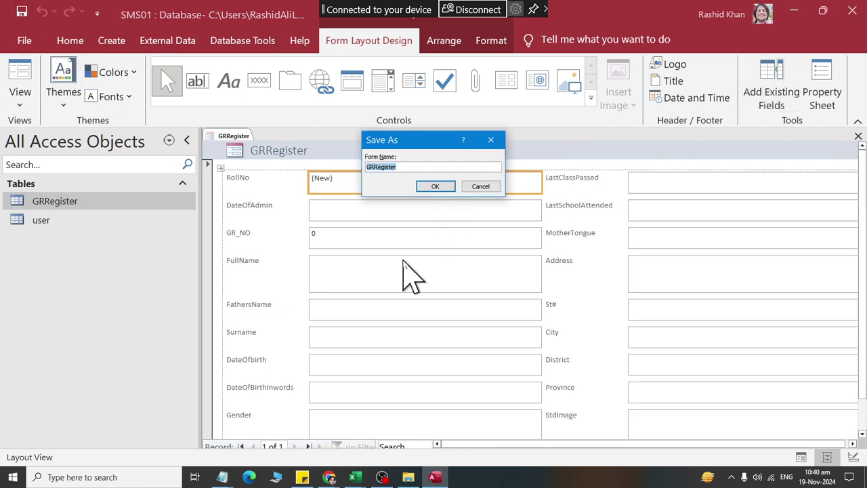
type("A")
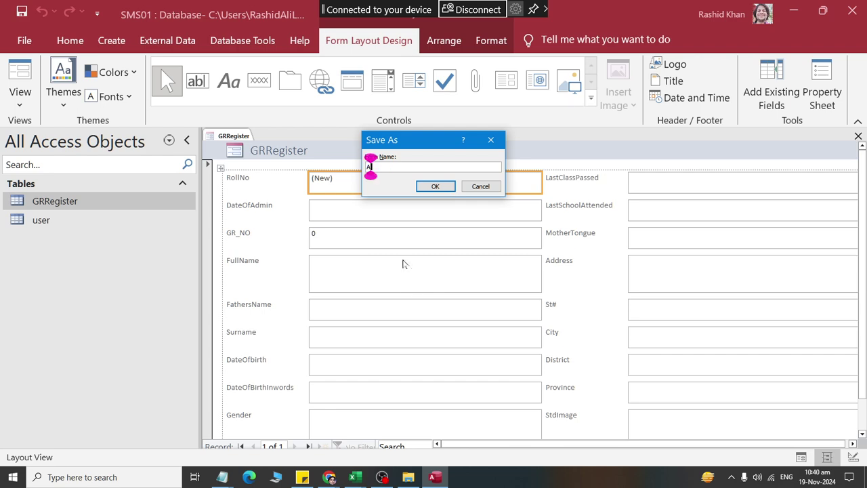
type("dmission Fp")
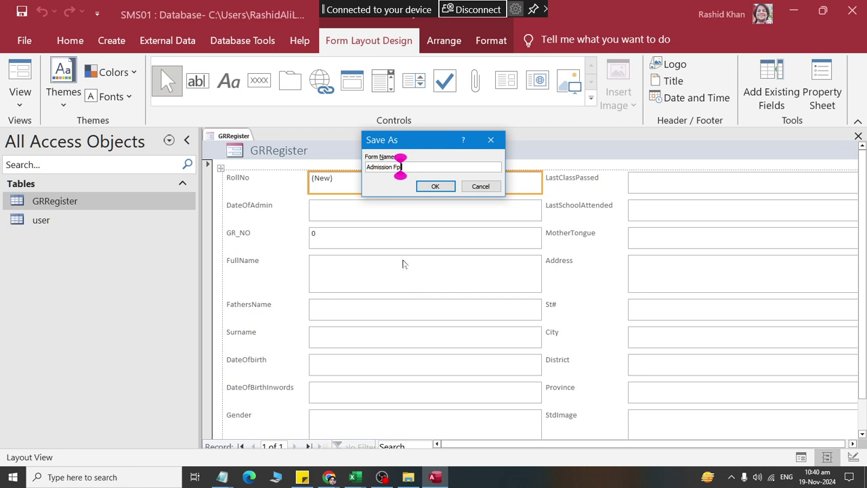
key("BackSpace")
type("orm")
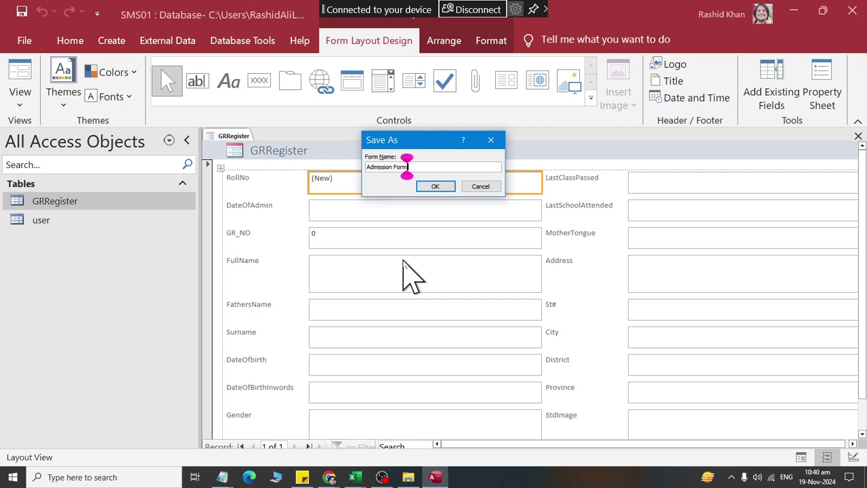
left_click(437, 186)
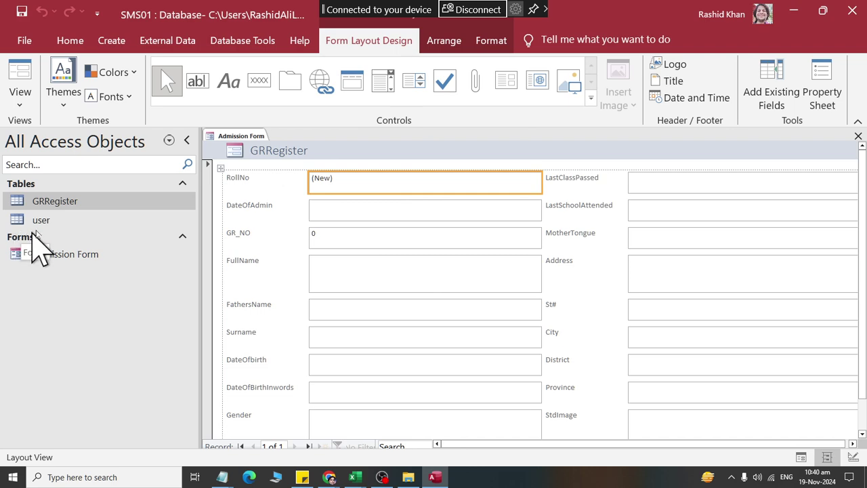
left_click(154, 253)
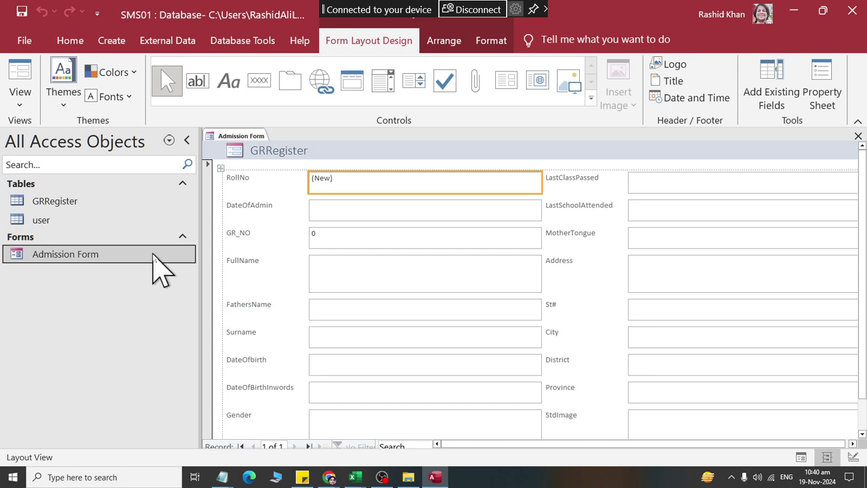
right_click(238, 137)
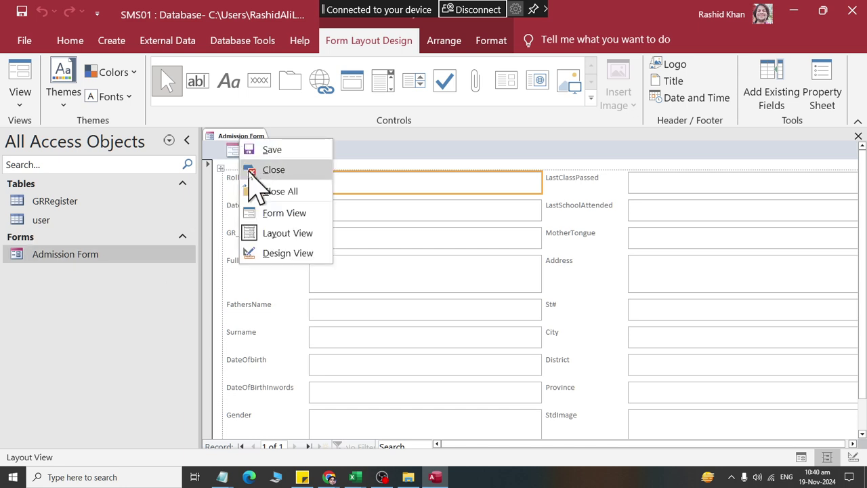
Step: Close Admission Form's layout view and reopen it in Form View for data entry
left_click(249, 168)
right_click(150, 256)
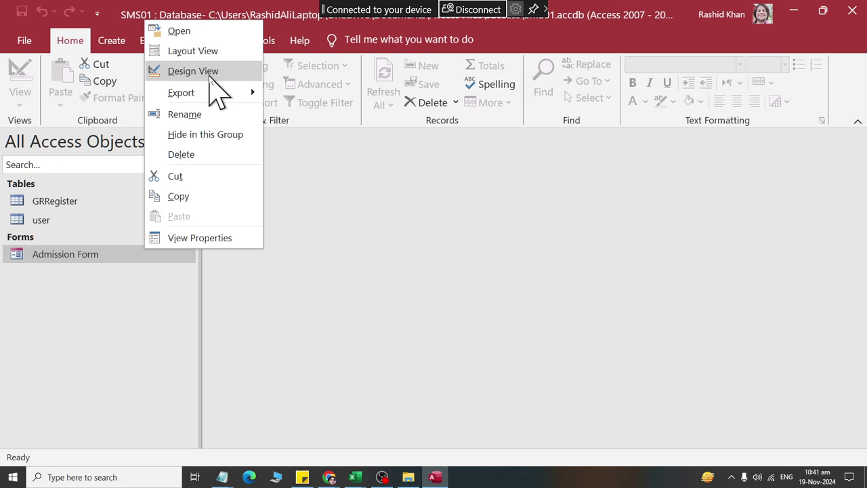
left_click(203, 31)
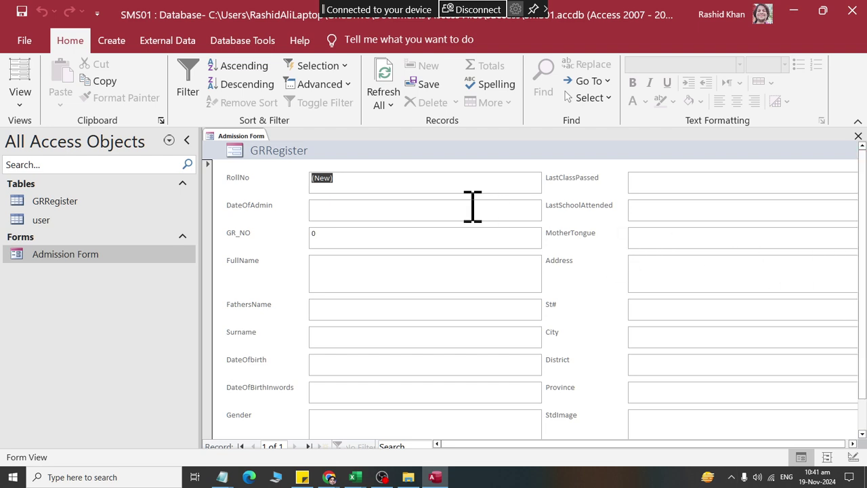
Step: Set the admission date to 19-Nov-2024 and GR_NO to 1001
left_click(353, 206)
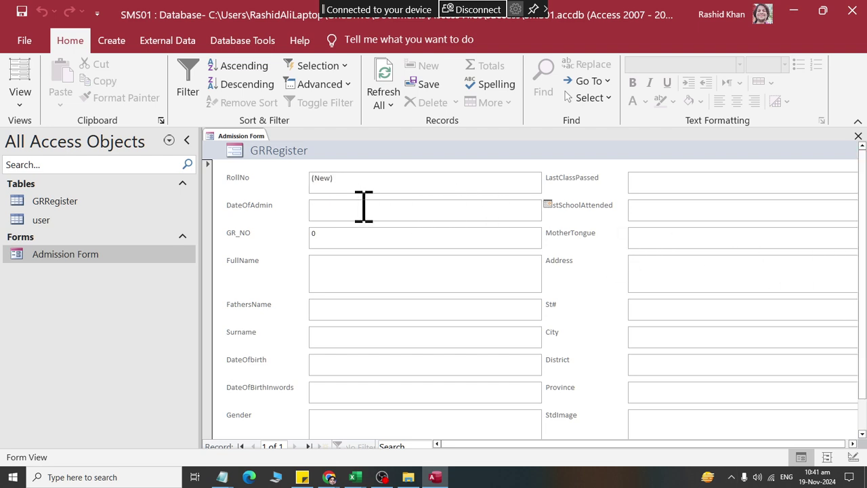
left_click(548, 206)
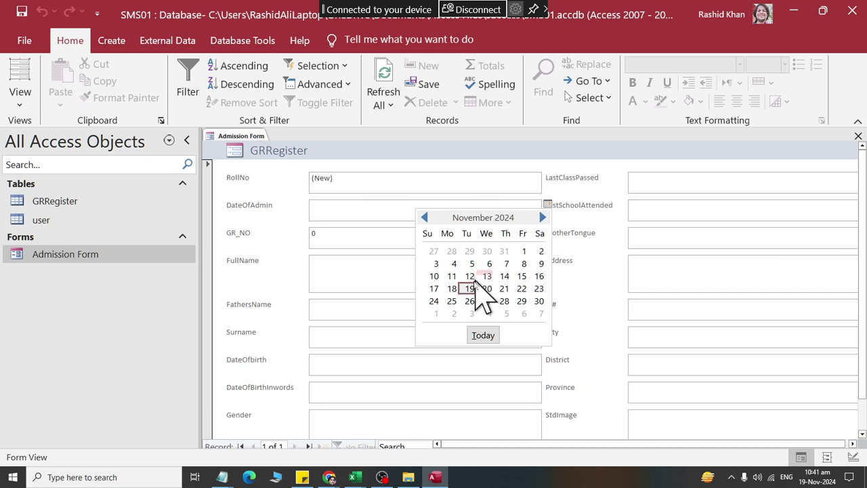
left_click(461, 287)
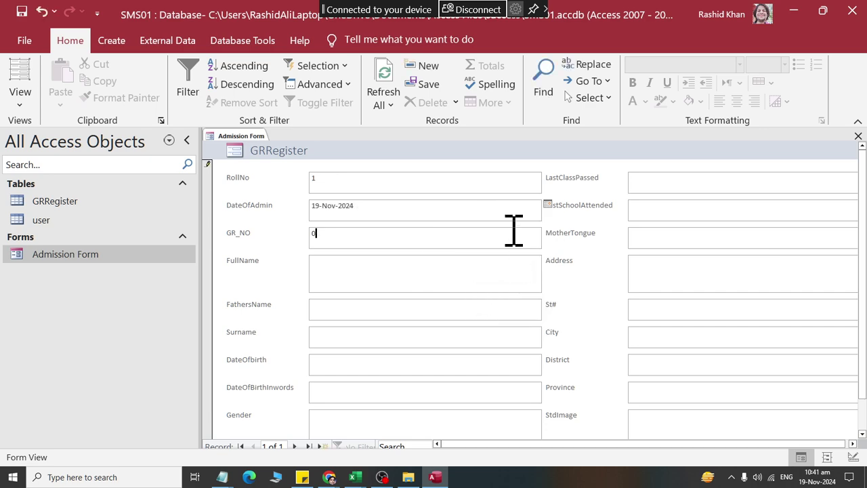
left_click(257, 233)
type("1001")
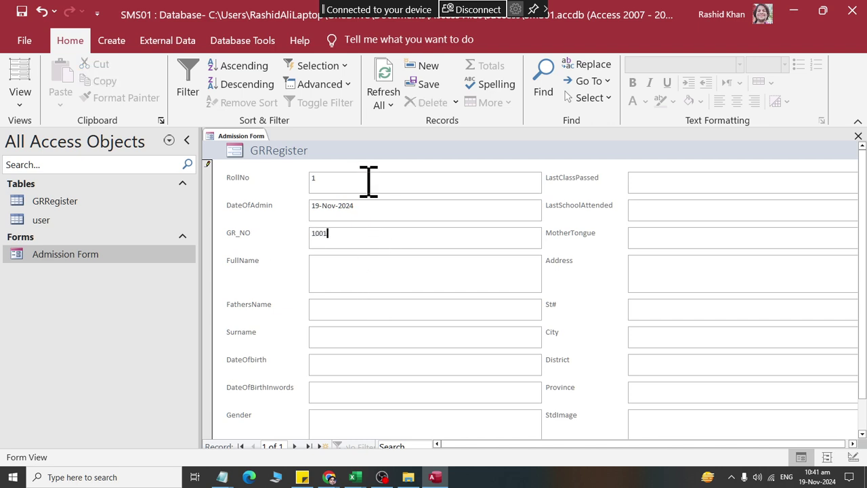
Step: Enter the student's full name, father's name and surname, fixing the father's name typo
left_click(353, 271)
key("Tab")
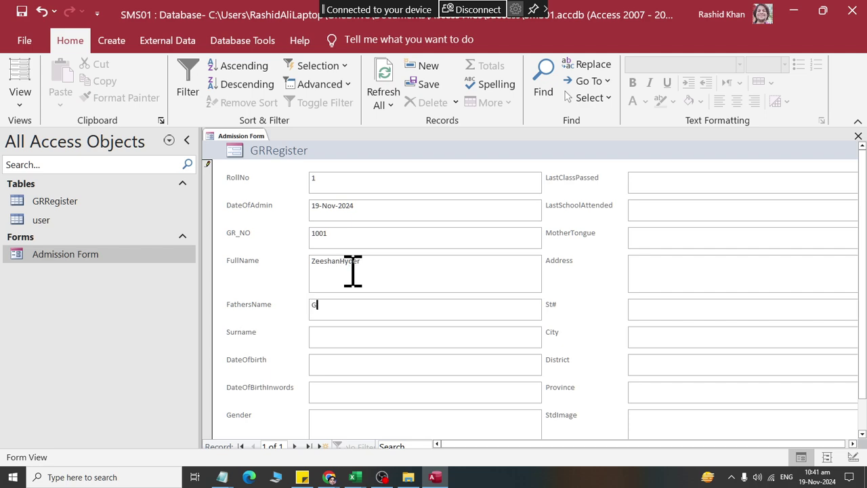
key("Tab")
Step: Enter birth date 3/3/2004, its wording 'Third March Two Thousand Four', and gender male
key("Tab")
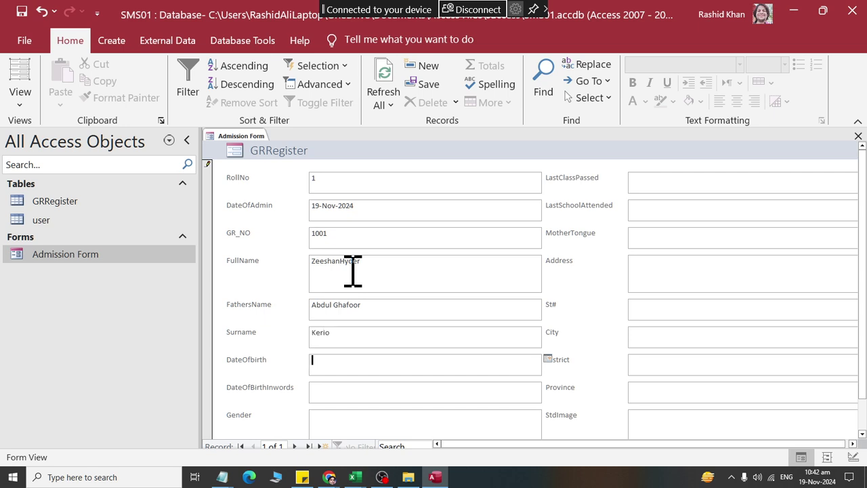
type("3/3/2004")
key("Tab")
type("Third March T")
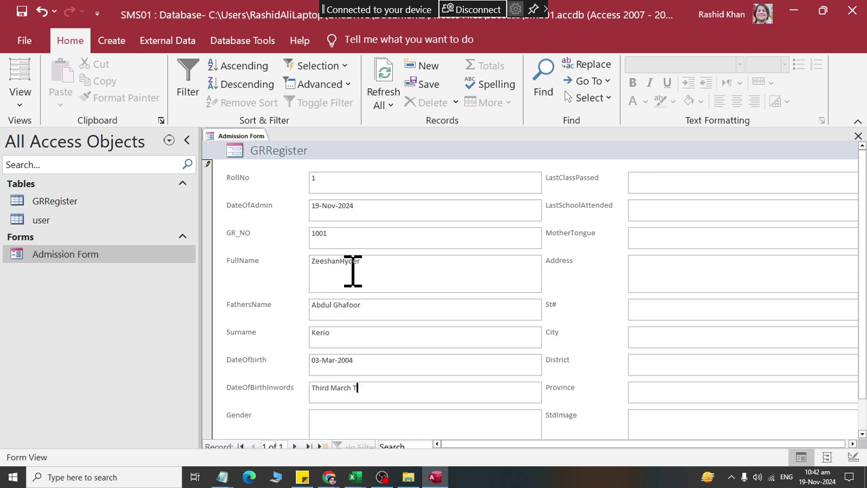
type("wo")
type("Thousand Four")
key("Tab")
type("male")
key("Tab")
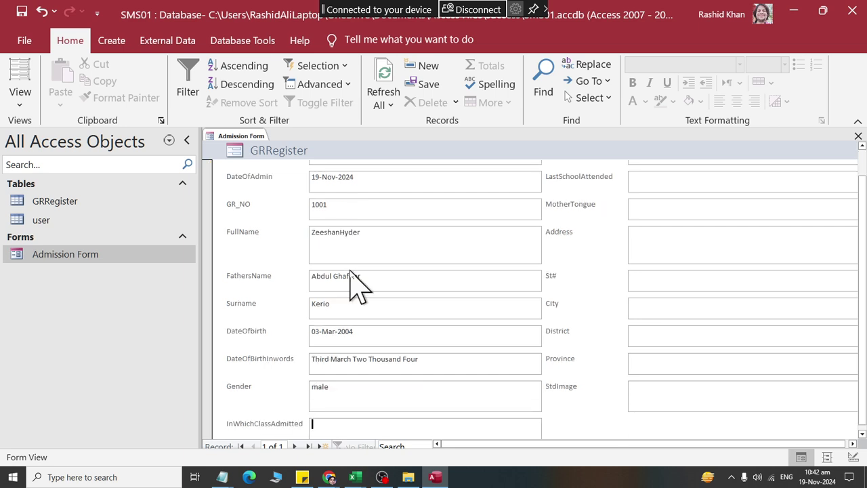
Step: Enter class Matric, last class Ninth Passed, last school Superior College and mother tongue Sindhi
type("Matric")
key("Tab")
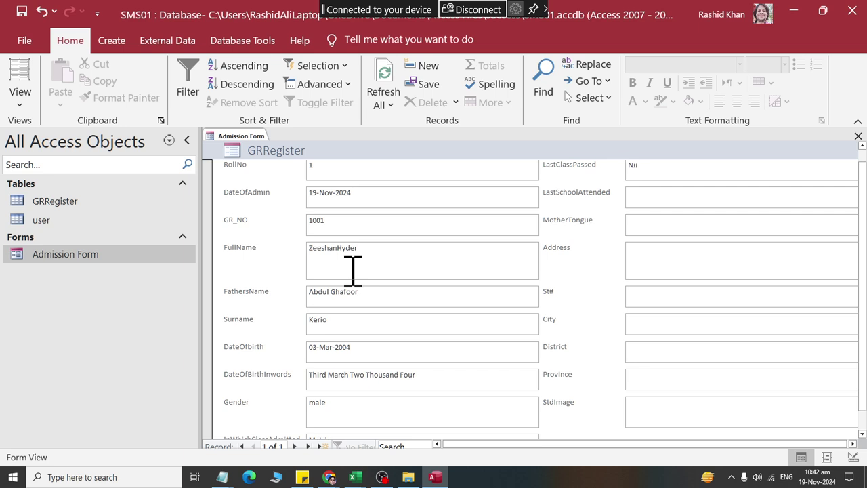
type("Ninth Passed")
key("Tab")
type("Superior College shs")
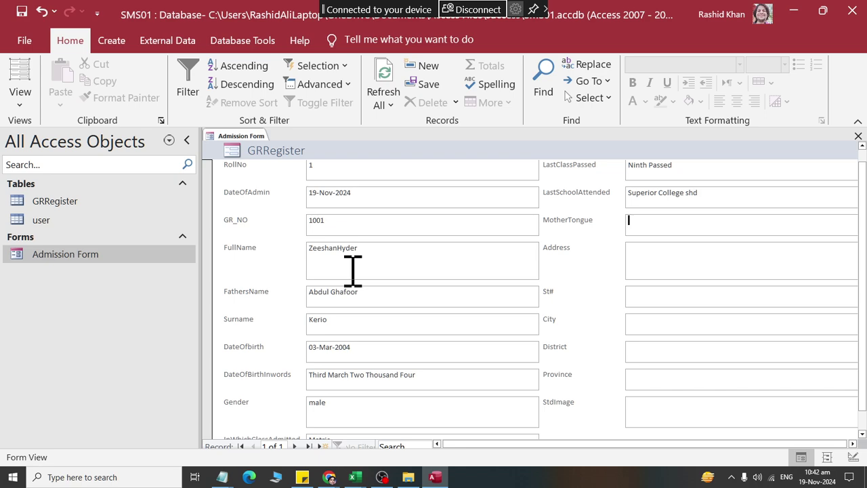
type("sindhi")
key("Tab")
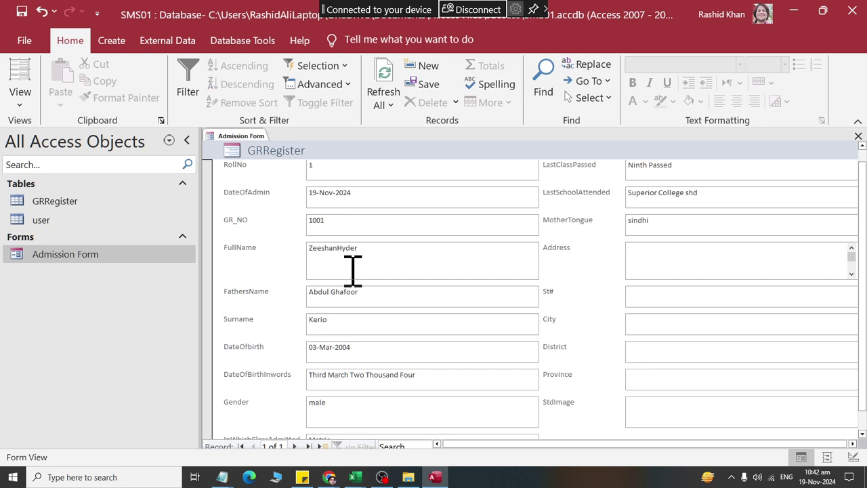
Step: Fill in the student's address, city, district and province sindh
type("Insaf City")
key("Tab")
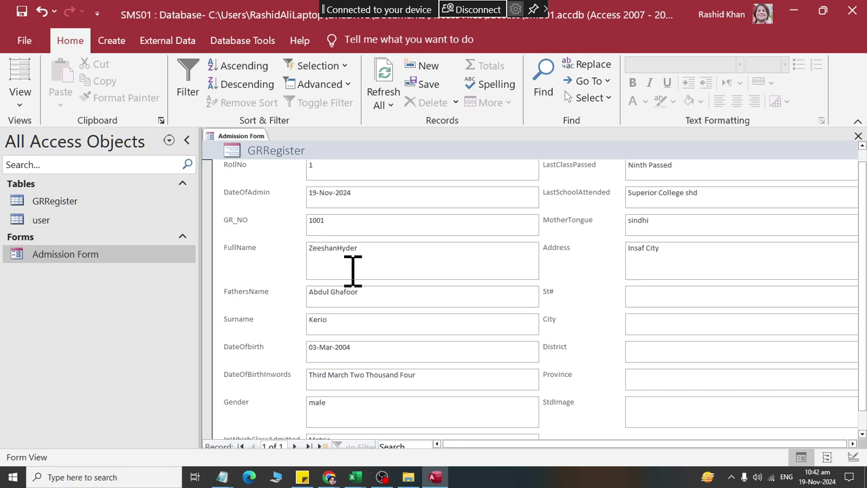
type("ShahadpurSanghar")
key("Tab")
type("sindh")
key("Tab")
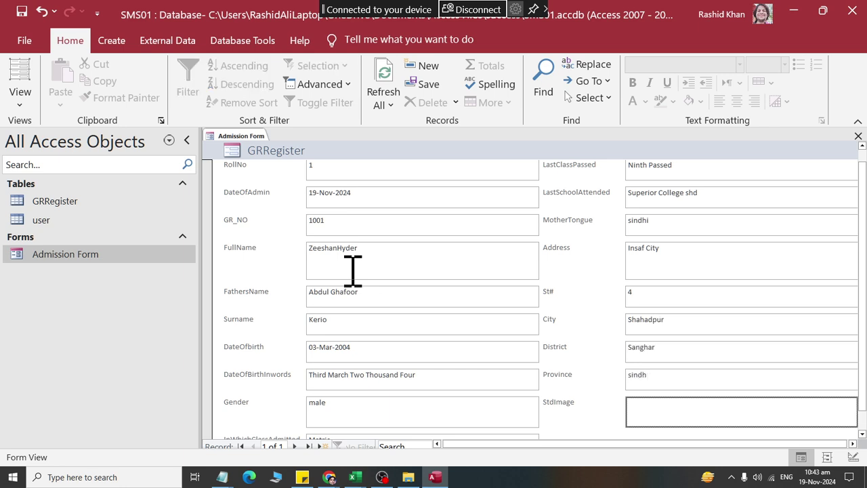
Step: Attach a student photo from the Pictures folder to the StdImage field
double_click(699, 419)
left_click(562, 189)
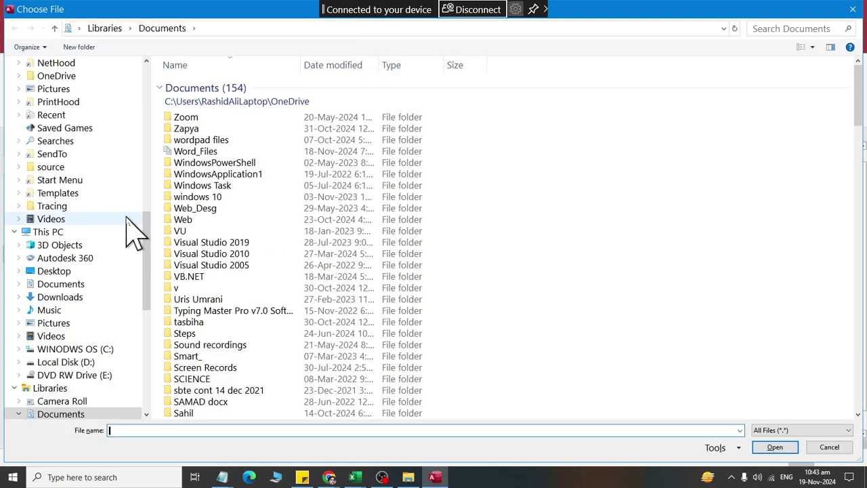
left_click(52, 323)
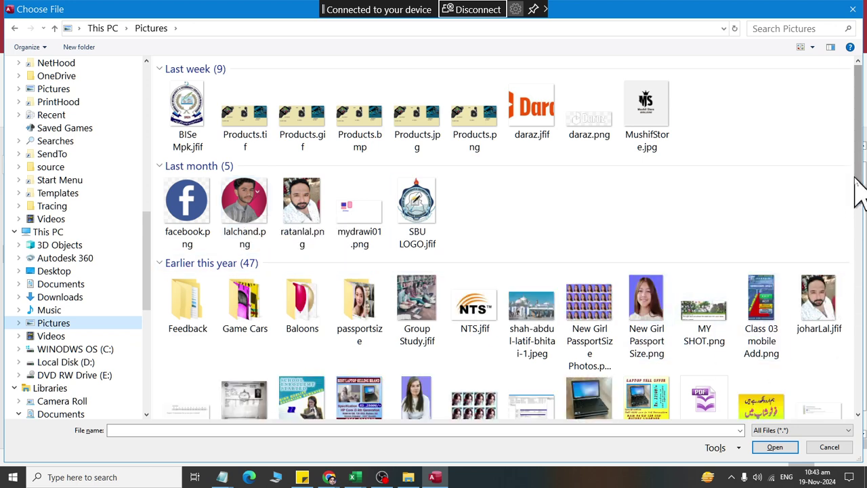
left_click_drag(857, 188, 862, 220)
double_click(820, 232)
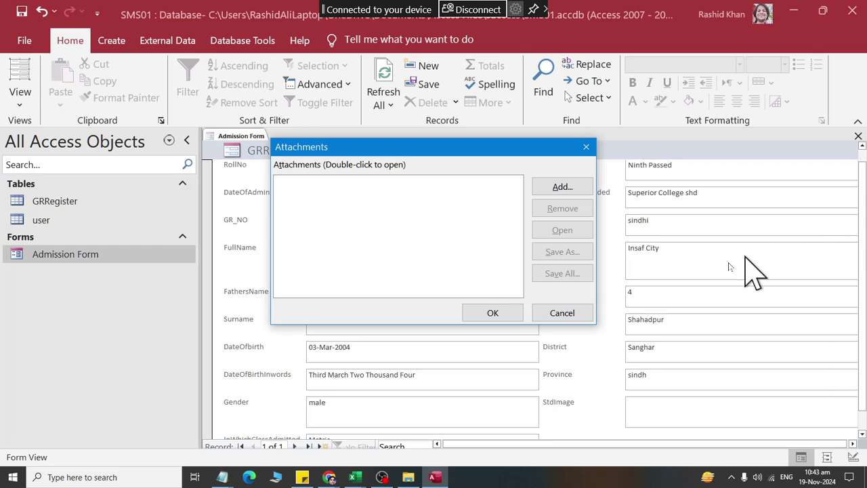
left_click(484, 330)
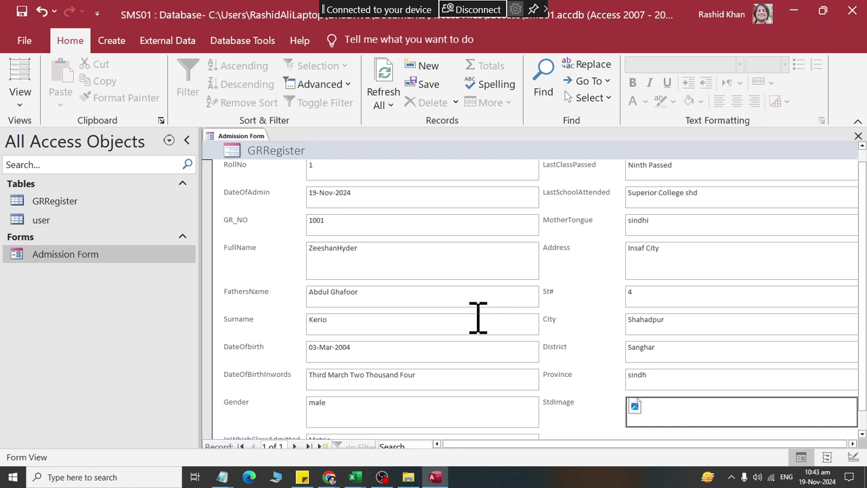
right_click(232, 137)
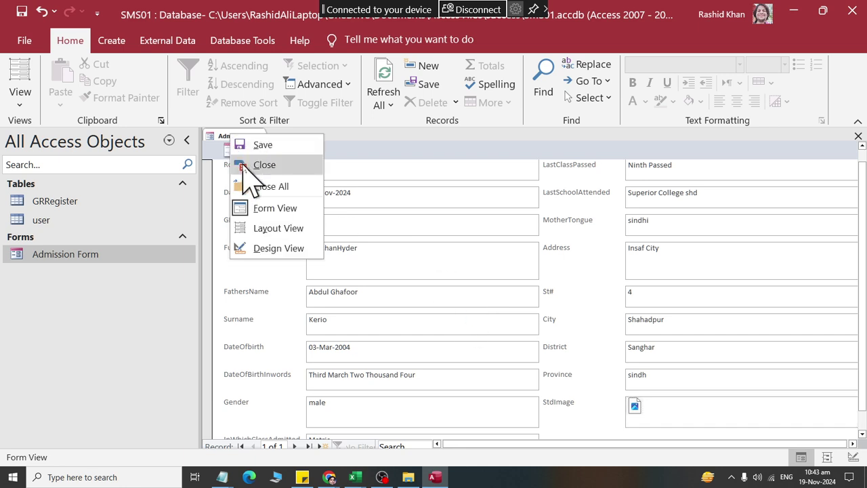
Step: Close the form, check and close the GRRegister table, then reopen Admission Form in Form View
left_click(252, 165)
double_click(62, 203)
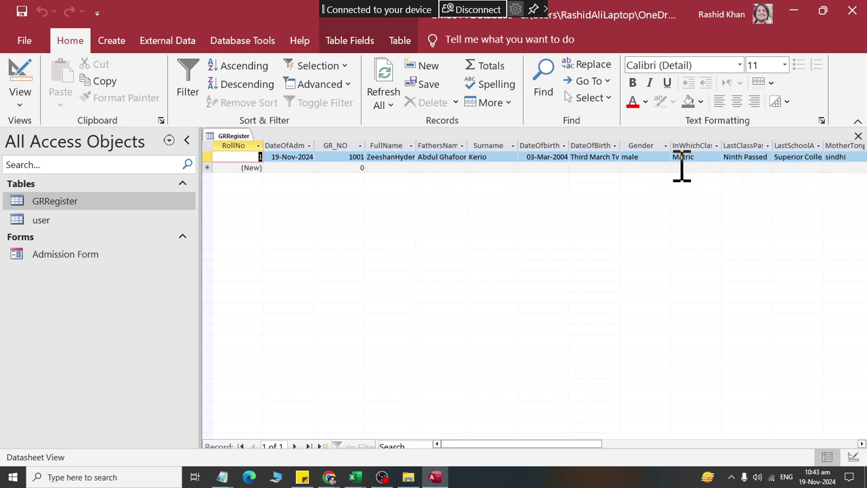
right_click(244, 136)
left_click(257, 167)
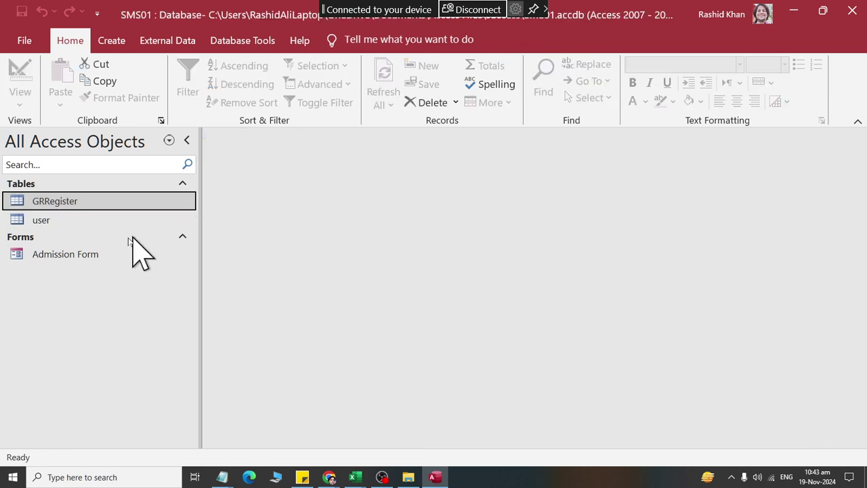
left_click(180, 185)
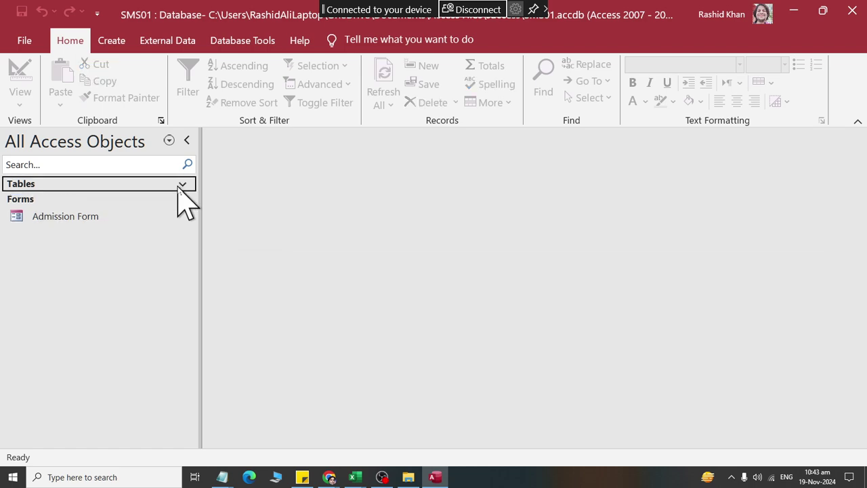
double_click(119, 221)
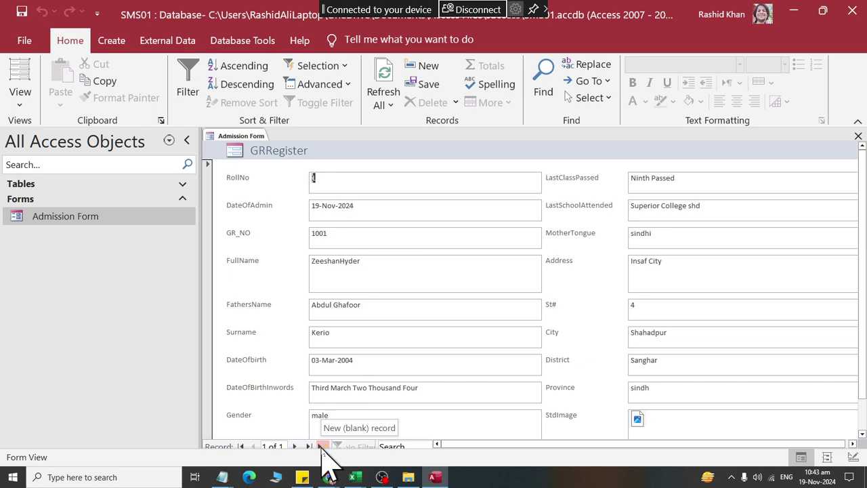
Step: Start a new blank record with admission date 19-Nov-2024
left_click(322, 446)
left_click(337, 206)
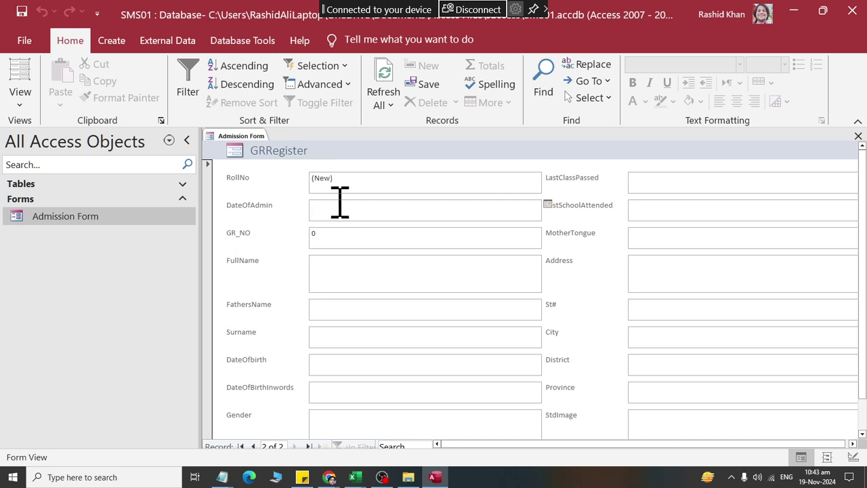
left_click(547, 205)
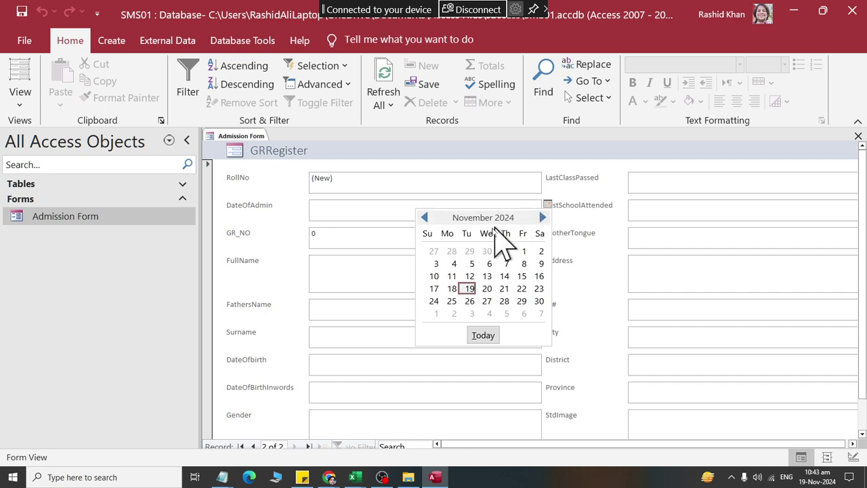
left_click(469, 284)
key("Tab")
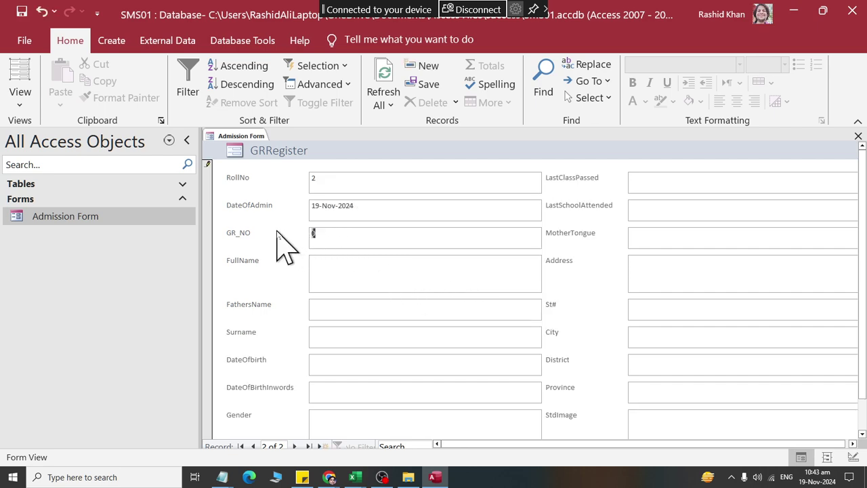
Step: Enter GR_NO 1002, the student's and father's names, and the corrected surname
key("Tab")
key("Tab")
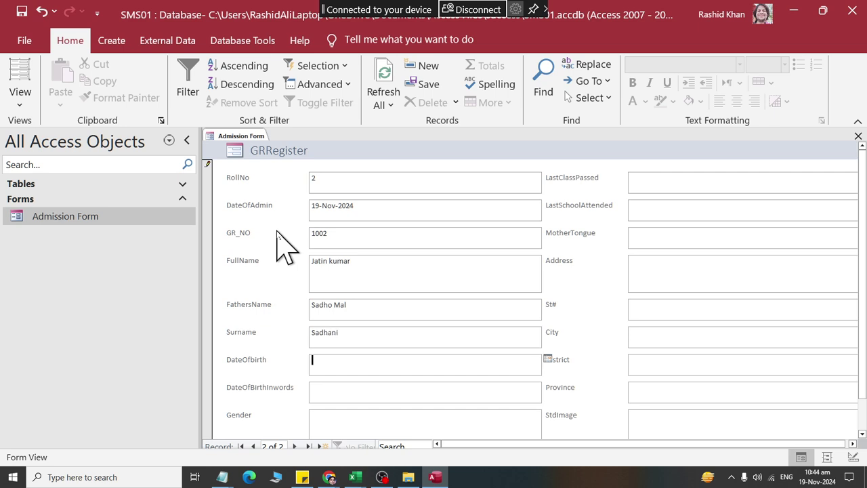
key("shift+Tab")
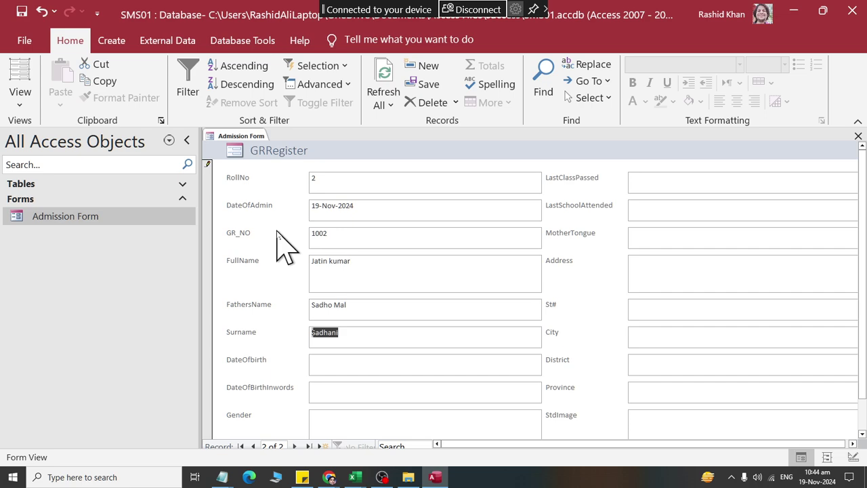
key("Tab")
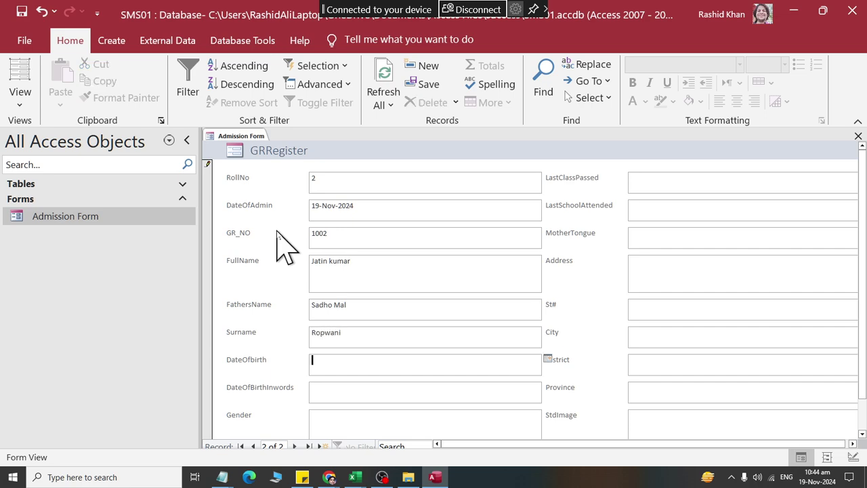
key("shift+Tab")
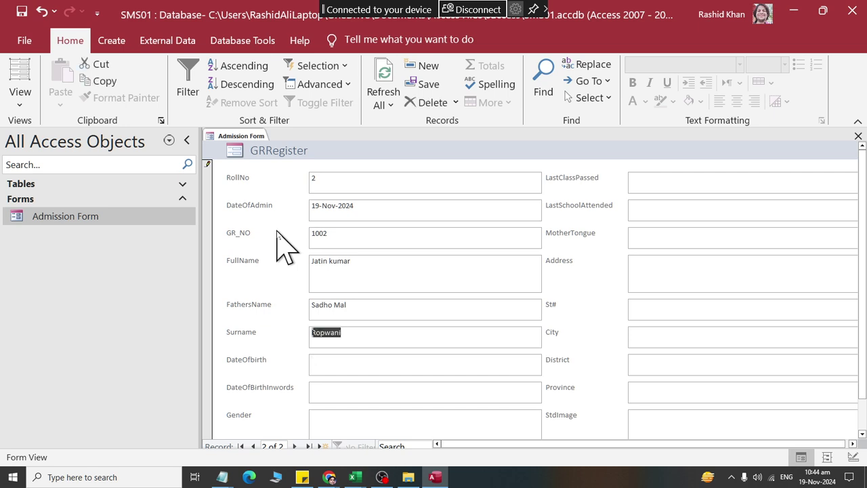
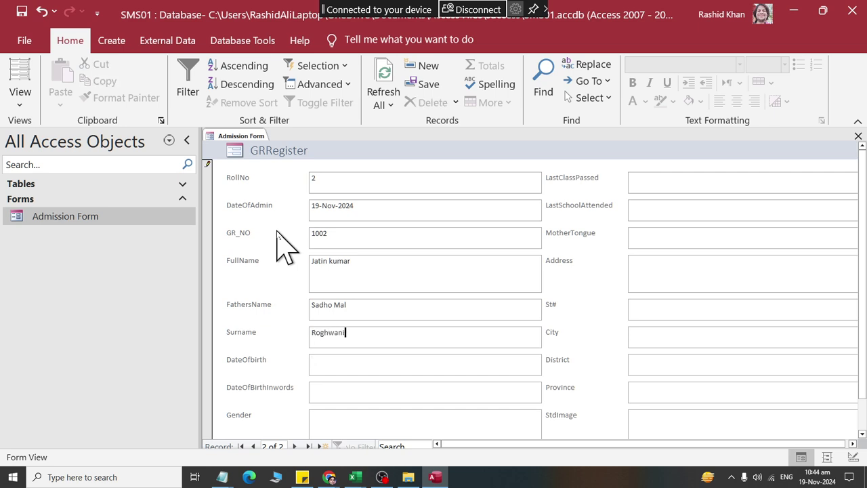
key("Tab")
key("Tab")
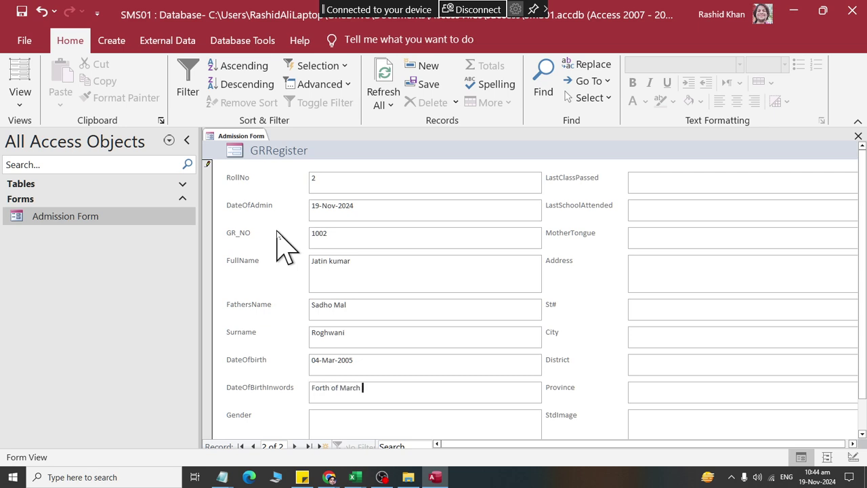
key("Tab")
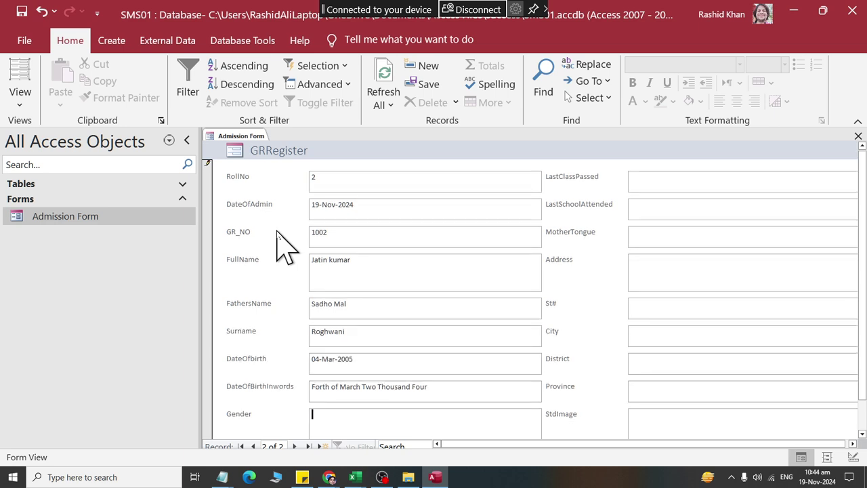
key("shift+Tab")
key("Tab")
key("shift+Tab")
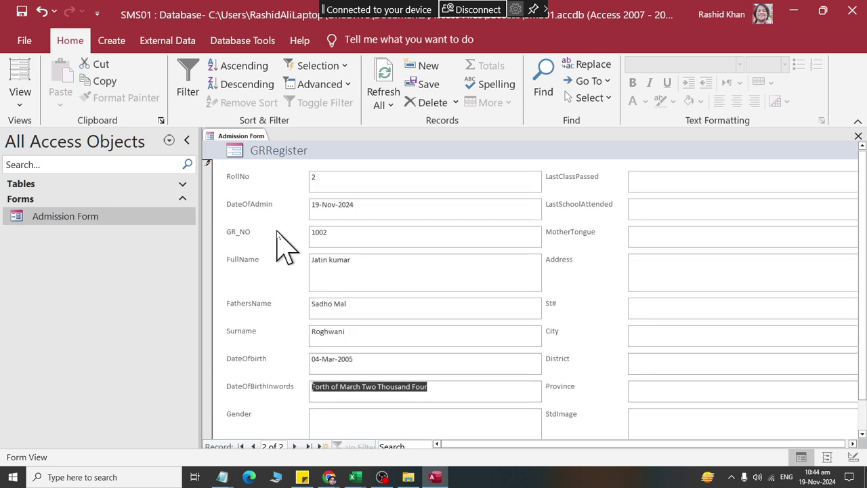
key("F2")
key("BackSpace")
key("BackSpace")
key("BackSpace")
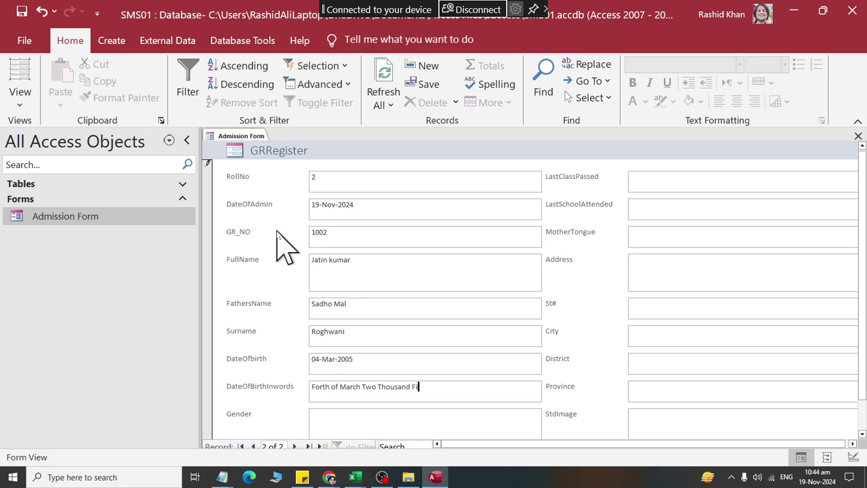
key("Tab")
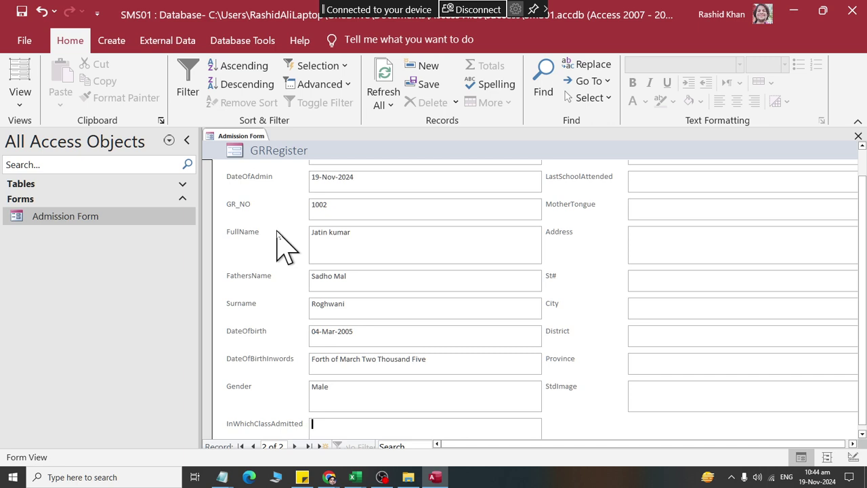
Step: Enter class Ninth, last class Eighth Passed, last school Moemon Academy Higher Secondary School, mother tongue Sindhi
type("ninth")
key("BackSpace")
key("BackSpace")
key("BackSpace")
key("BackSpace")
type("Ninth")
key("Tab")
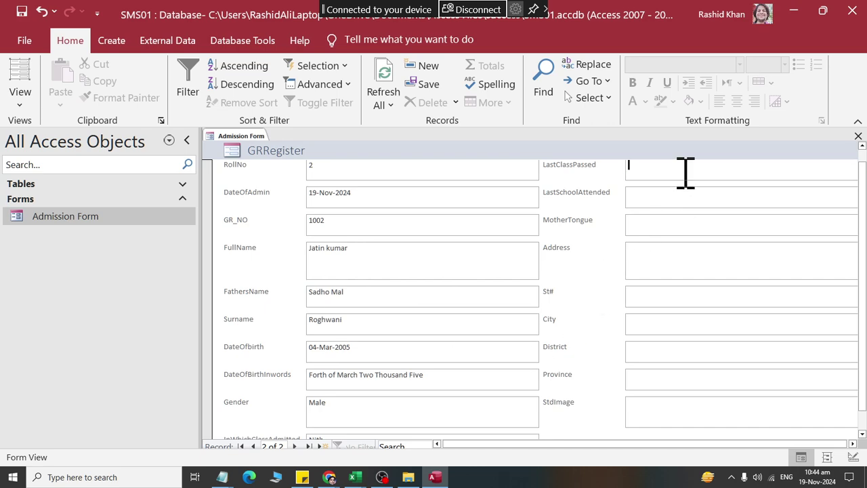
type("Eight")
key("BackSpace")
type("h Passed")
key("Tab")
type("Govt Hi")
key("BackSpace")
key("BackSpace")
key("BackSpace")
key("BackSpace")
key("BackSpace")
key("BackSpace")
key("BackSpace")
type("M")
key("BackSpace")
type("Mo")
type("emon Aca")
type("demy Higher Second")
type("ary Sc")
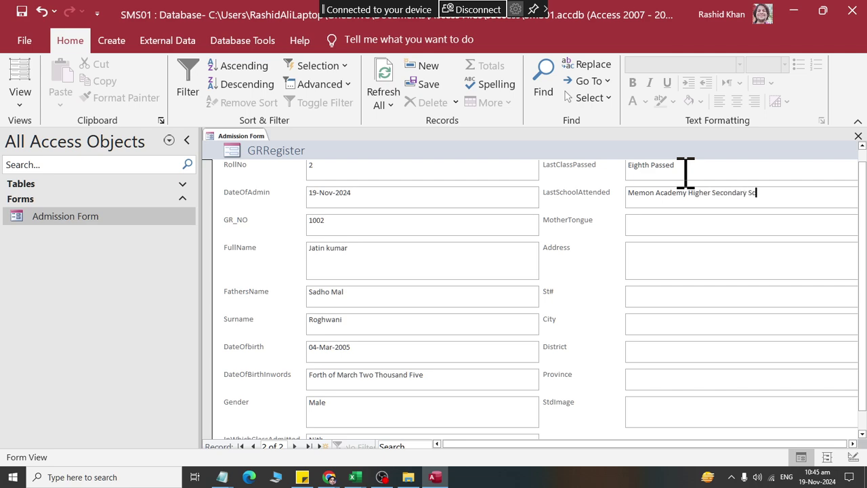
type("hool ShdSindhi")
key("Tab")
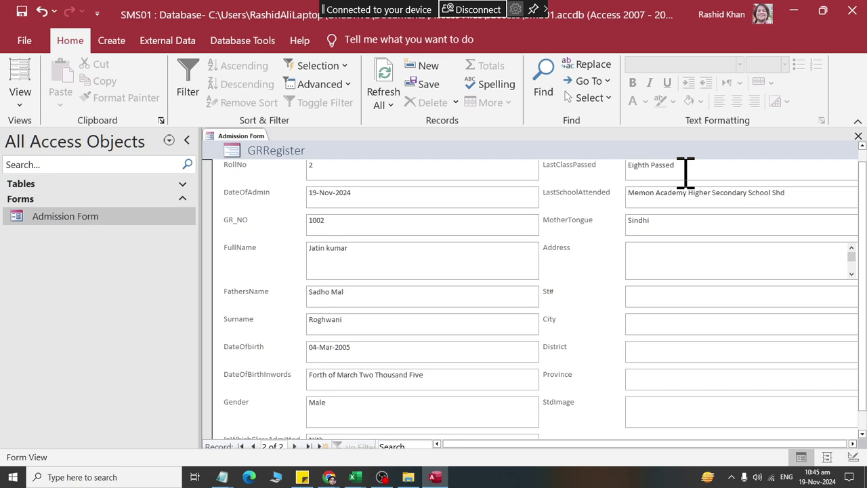
Step: Fill in the student's street address, city, district and province sindh
type("Sawai Road")
key("Tab")
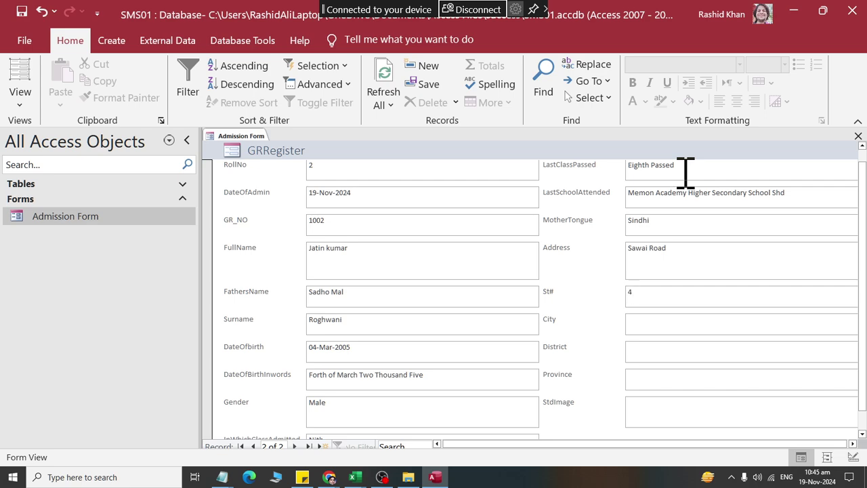
type("Shahdadpur")
key("Tab")
type("D")
key("BackSpace")
type("Sanghar")
key("Tab")
type("sindh")
key("Tab")
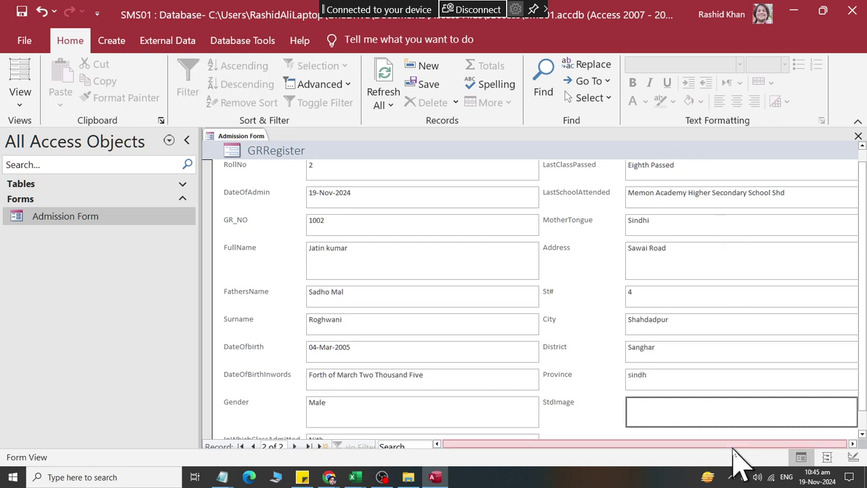
Step: Attach the student's photo from Pictures to record 2's StdImage field
double_click(734, 409)
left_click(561, 194)
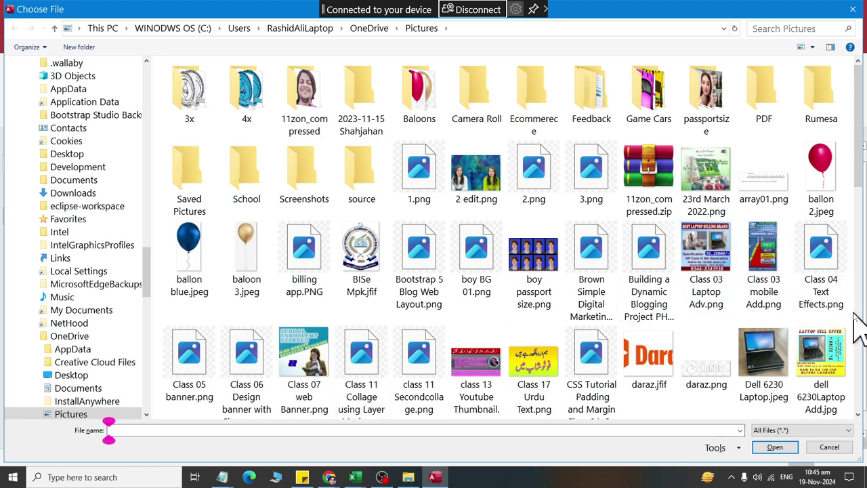
scroll(857, 325, "down", 3)
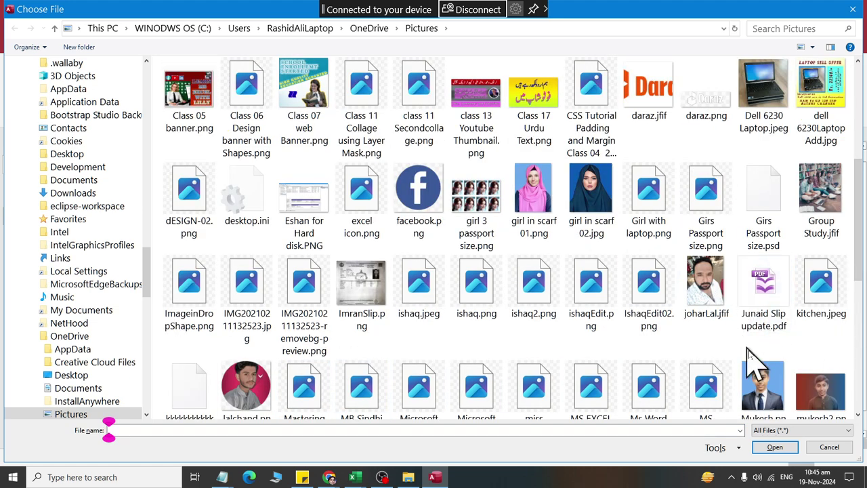
key("Escape")
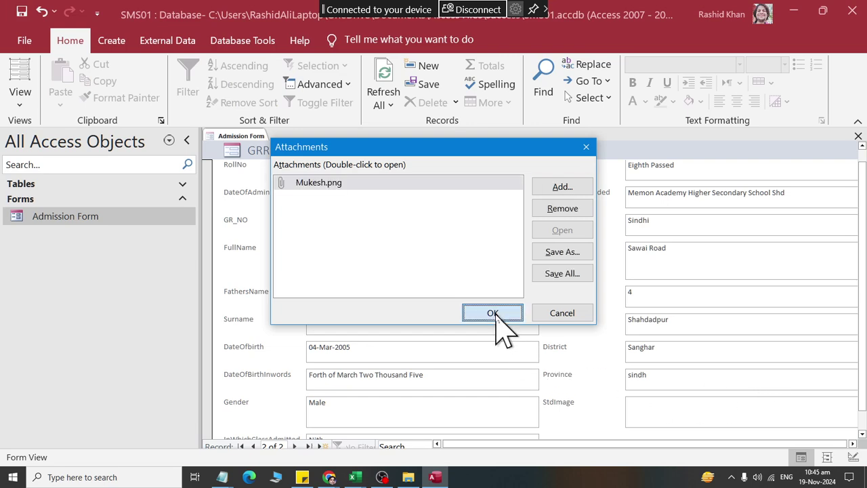
left_click(494, 313)
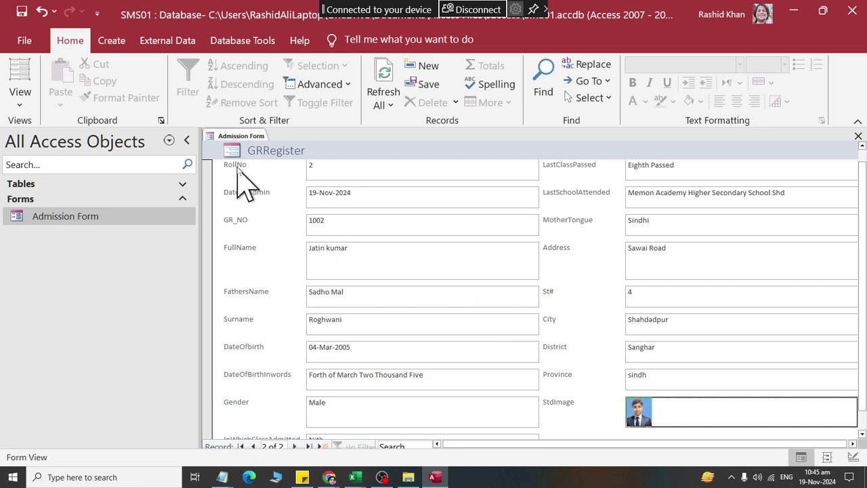
right_click(243, 137)
left_click(245, 141)
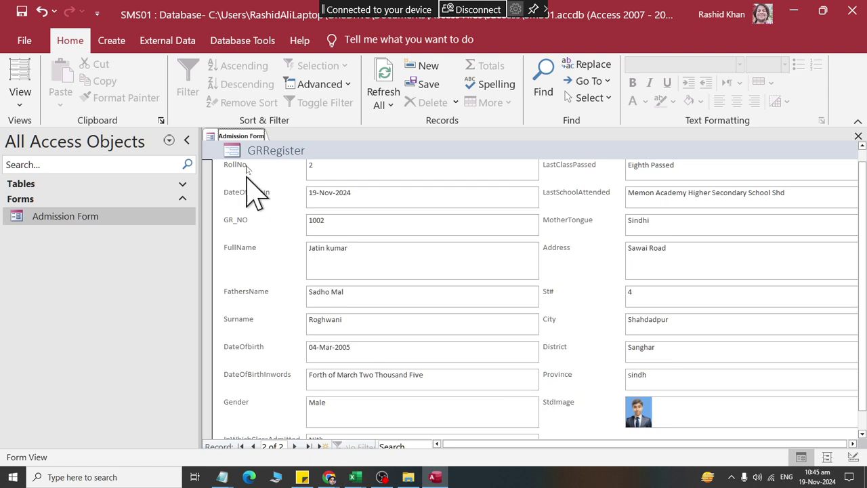
Step: Close the Admission Form and reopen it from the navigation pane in Layout View
right_click(241, 137)
left_click(258, 163)
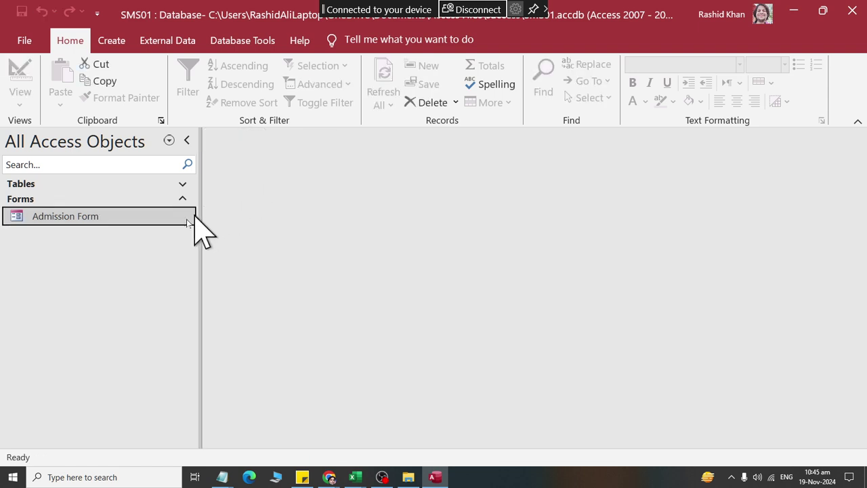
right_click(68, 220)
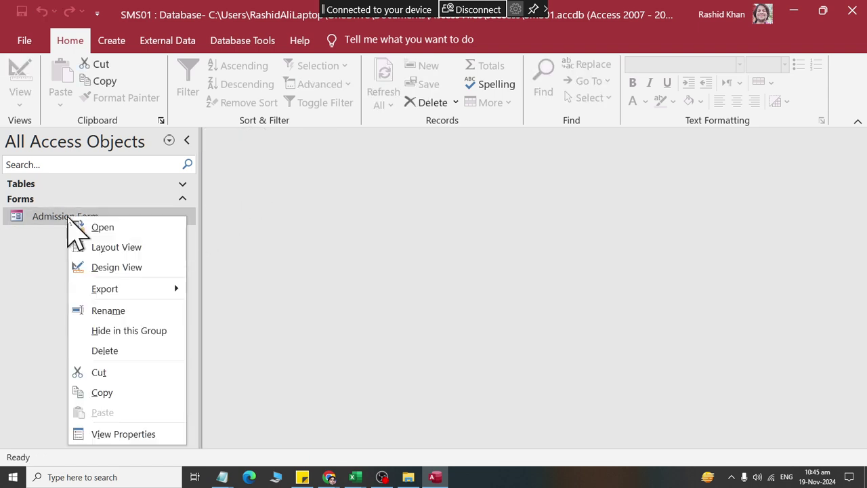
left_click(83, 246)
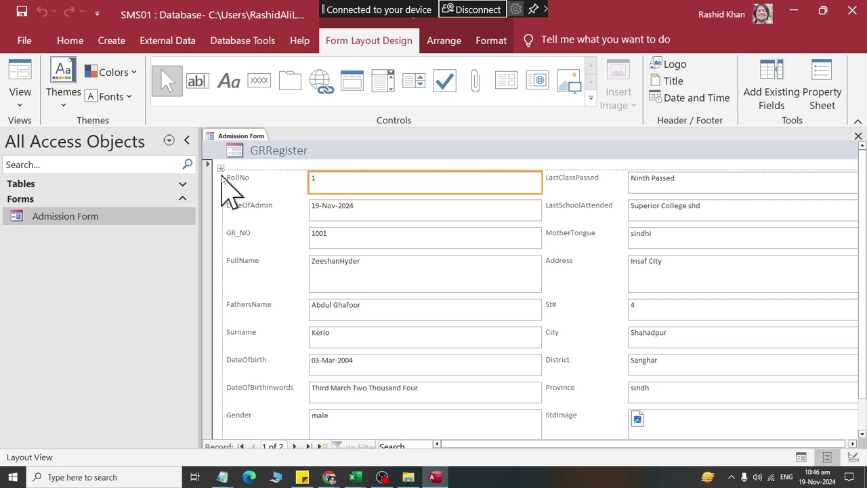
Step: Format all form labels and values as 14-point, centred, non-bold text
left_click(220, 167)
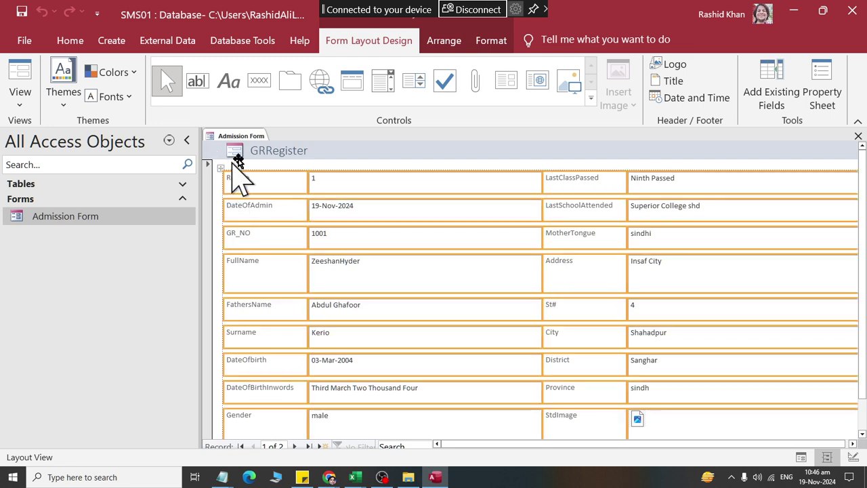
left_click(491, 41)
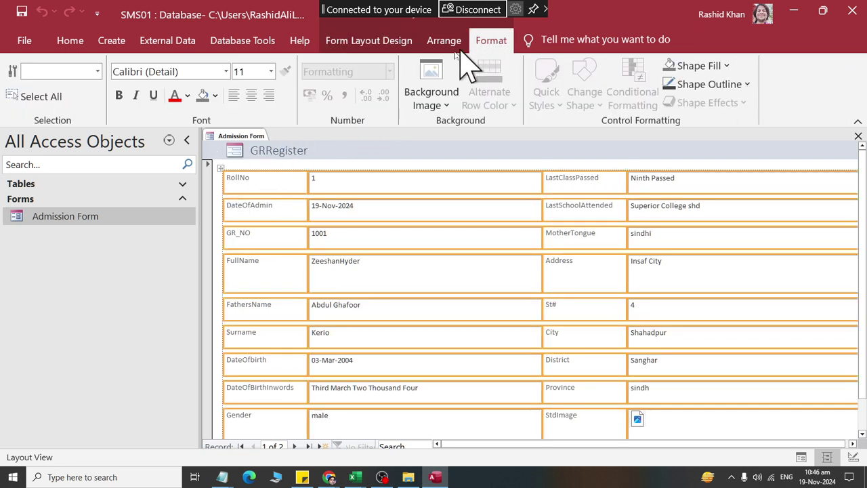
left_click(270, 71)
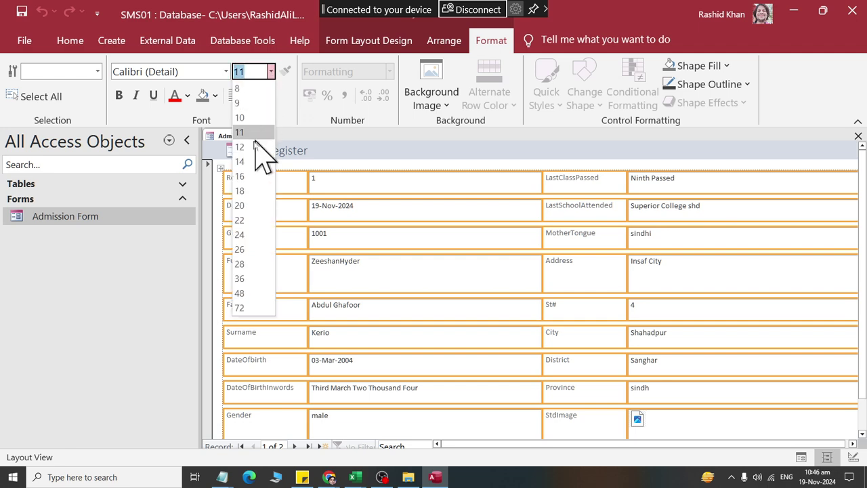
left_click(240, 161)
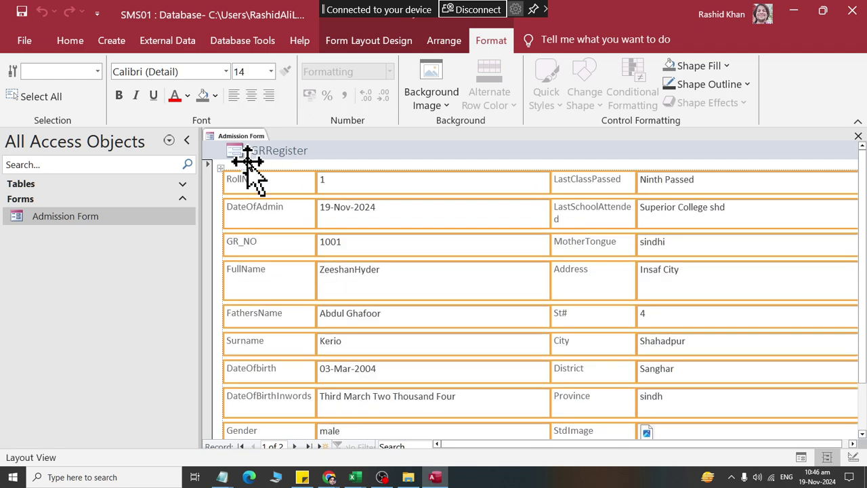
left_click(251, 95)
left_click(251, 95)
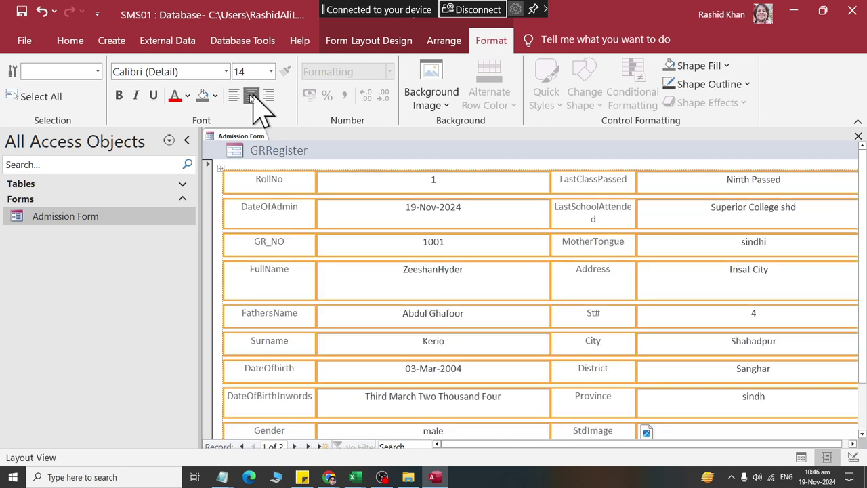
left_click(120, 97)
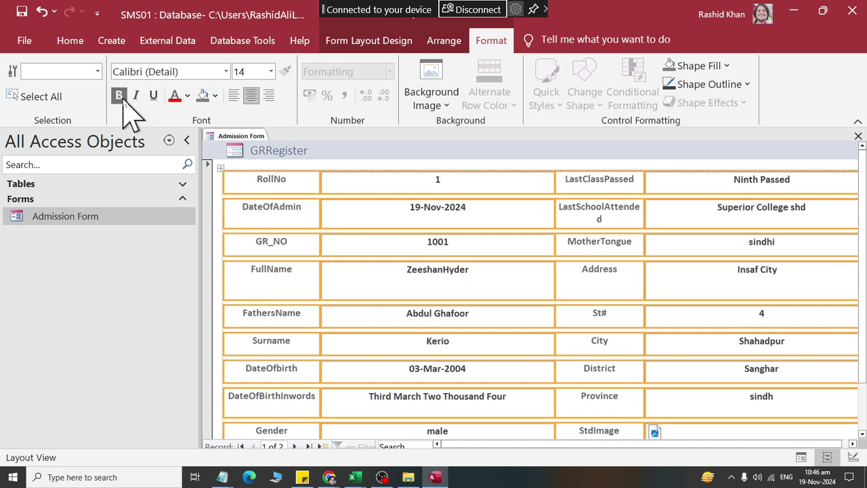
left_click(119, 97)
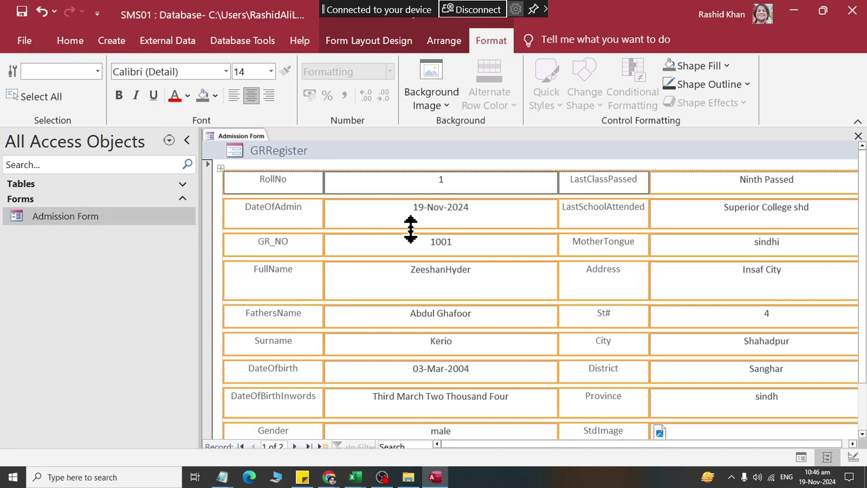
left_click(447, 210)
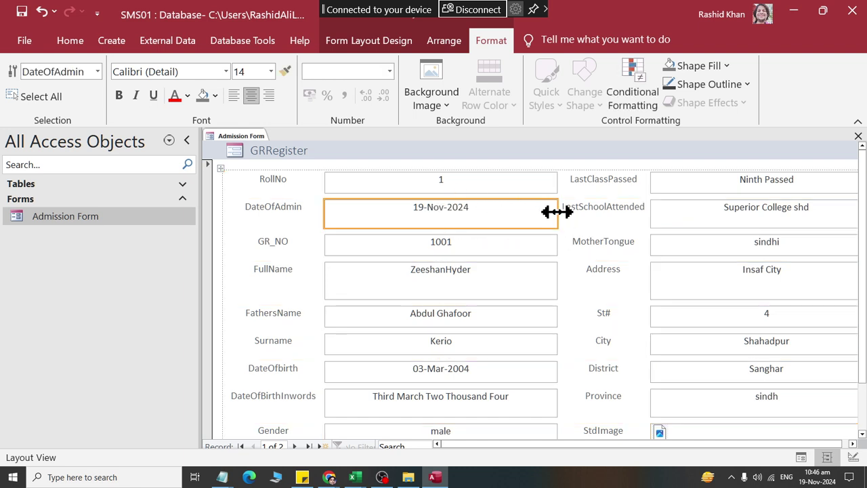
Step: Narrow the DateOfAdmin value column and widen the label column so LastSchoolAttended fits
left_click_drag(557, 212, 494, 206)
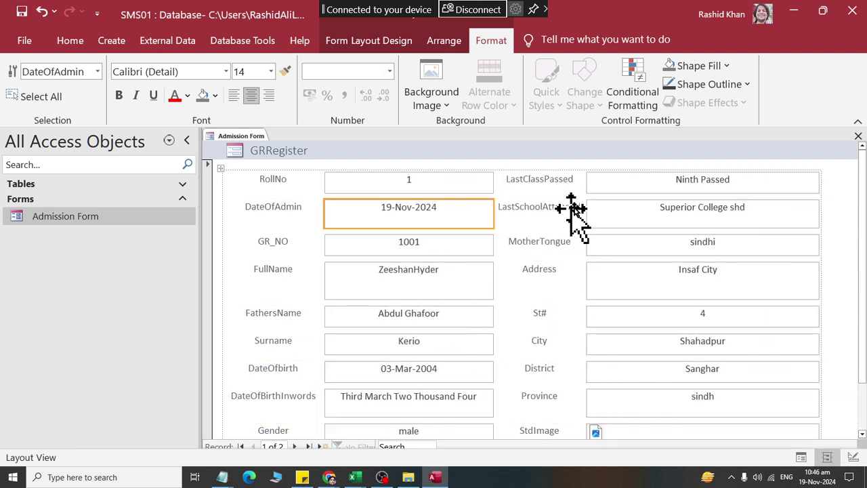
left_click(609, 210)
left_click(584, 212)
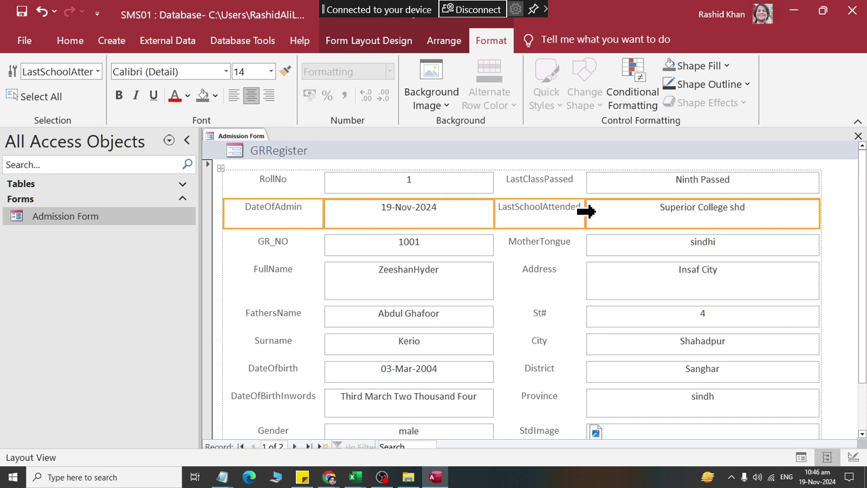
left_click(557, 214)
left_click_drag(580, 217, 608, 217)
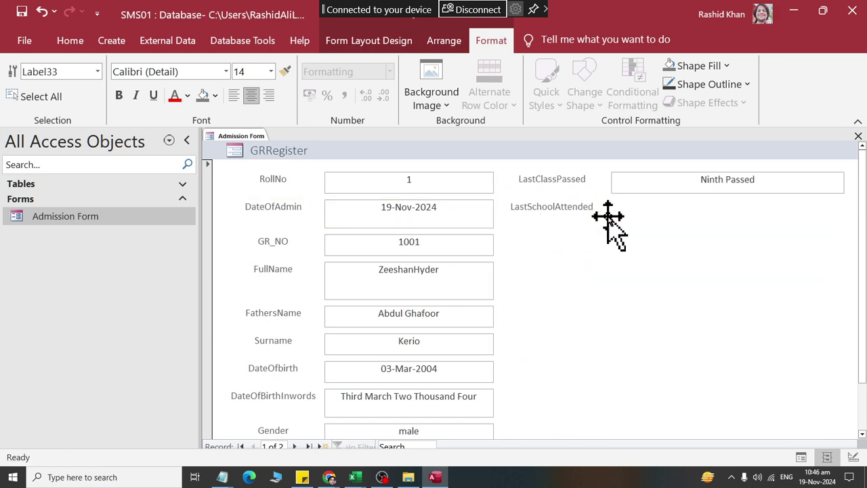
scroll(359, 233, "down", 3)
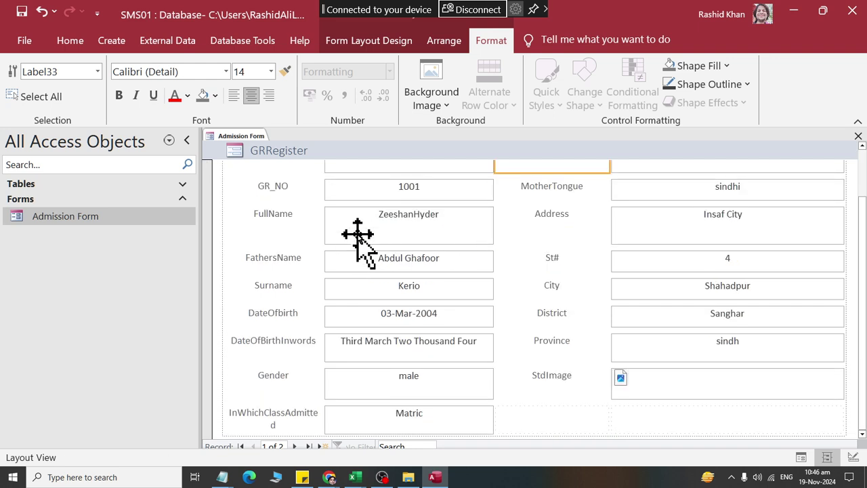
left_click(629, 386)
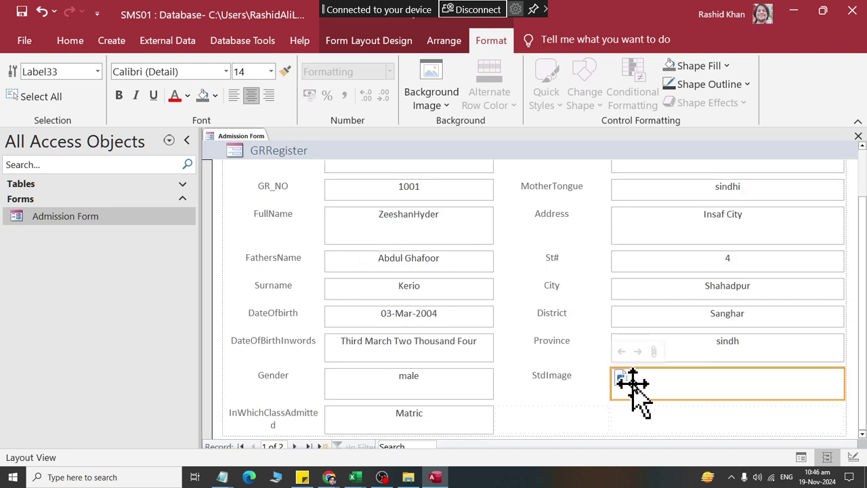
right_click(256, 138)
left_click(258, 148)
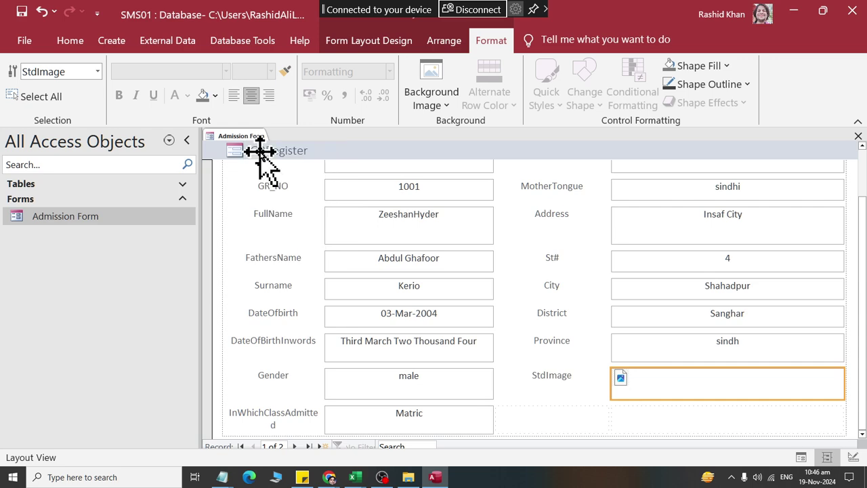
double_click(277, 151)
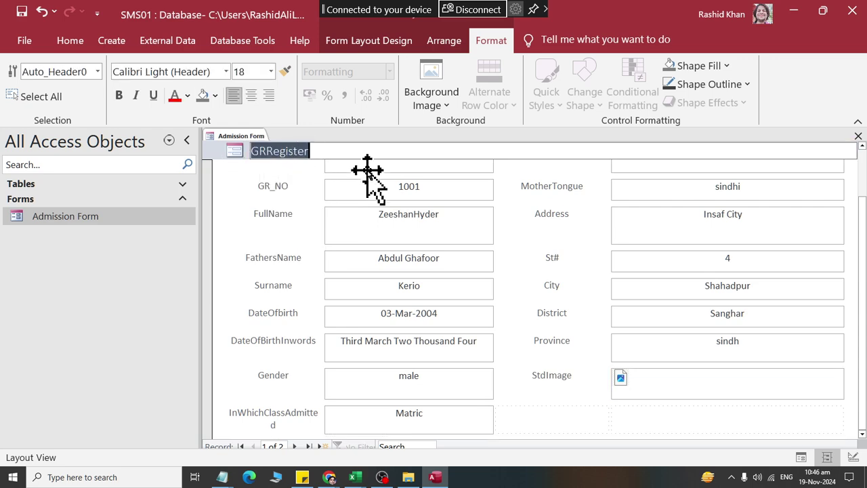
Step: Retitle the header 'Admission Form' in size 26, centred, bold, white on a dark blue background
type("Admission Form")
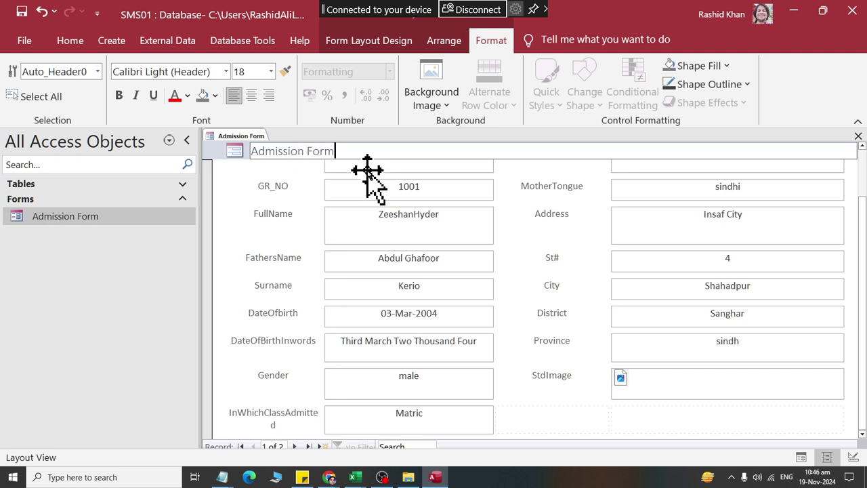
left_click(275, 233)
left_click(294, 155)
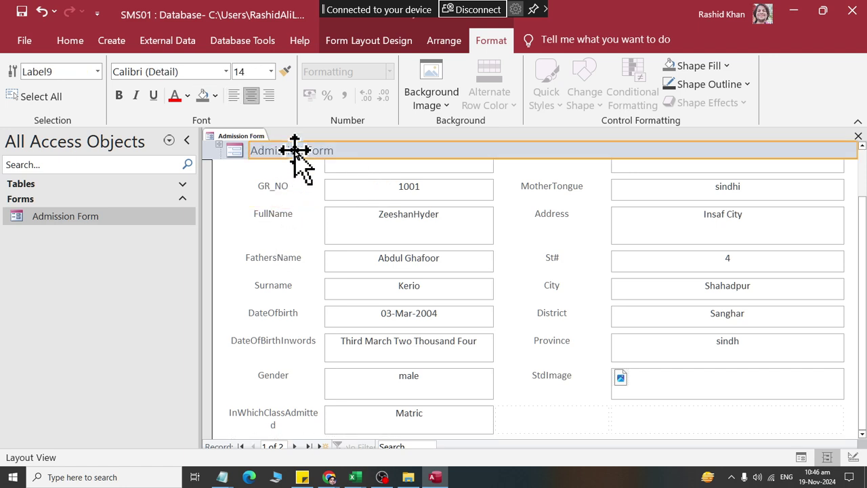
left_click(270, 72)
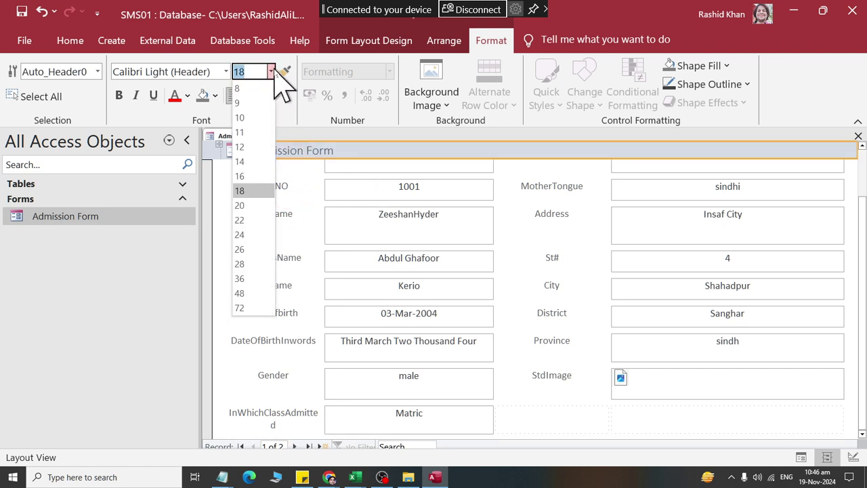
left_click(254, 248)
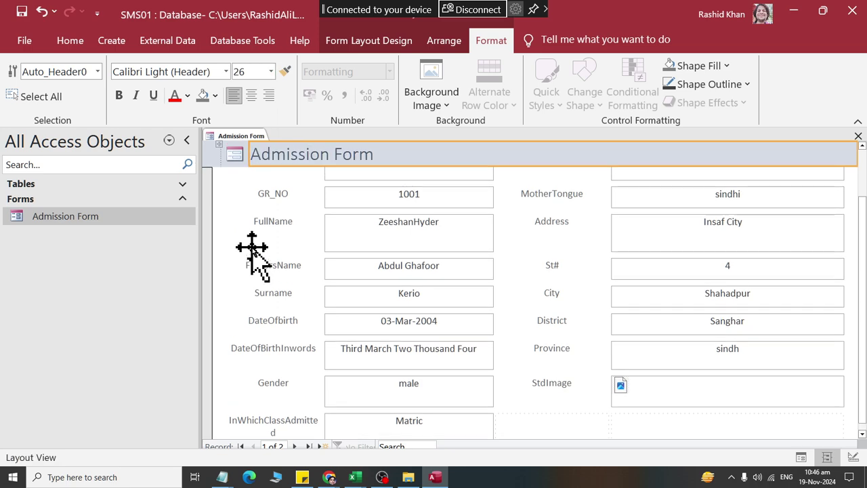
left_click(250, 95)
left_click(118, 95)
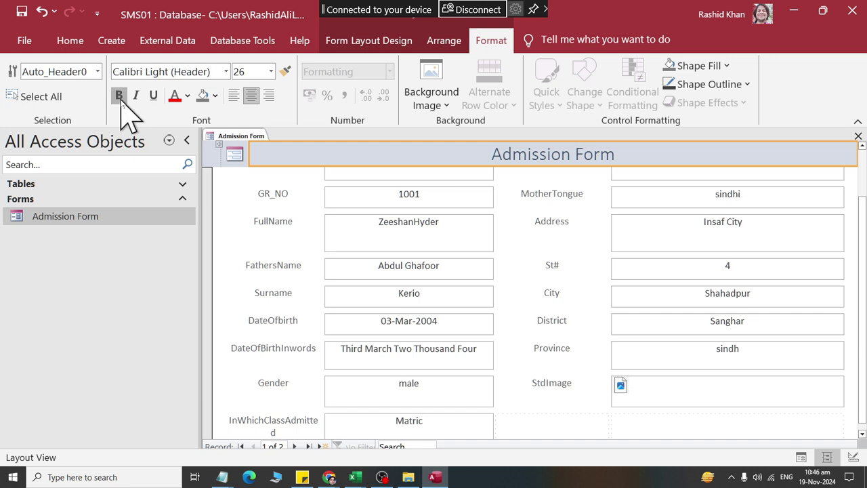
left_click(187, 96)
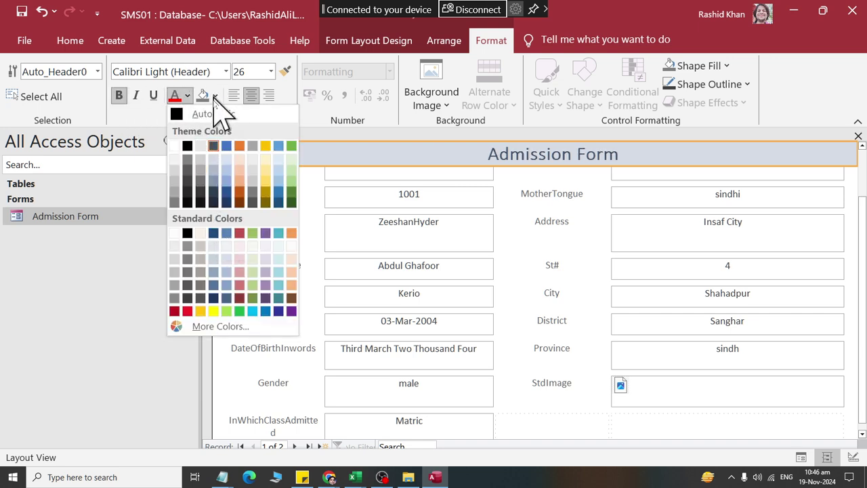
left_click(215, 96)
left_click(240, 232)
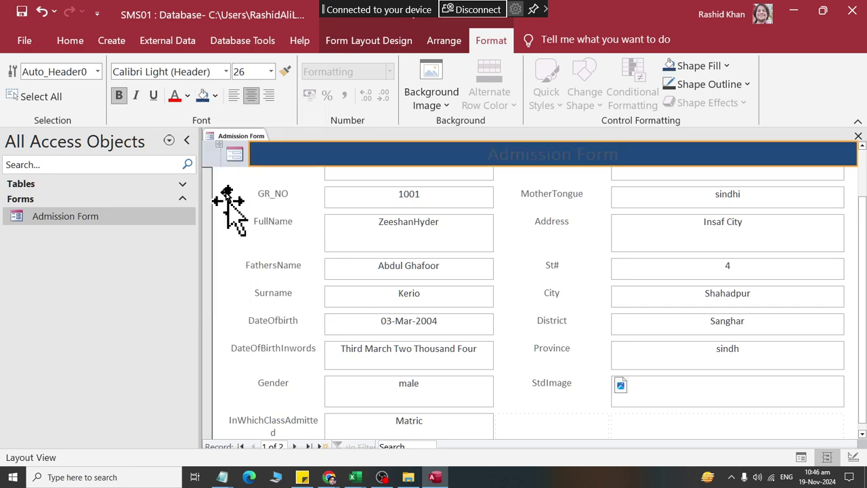
left_click(188, 96)
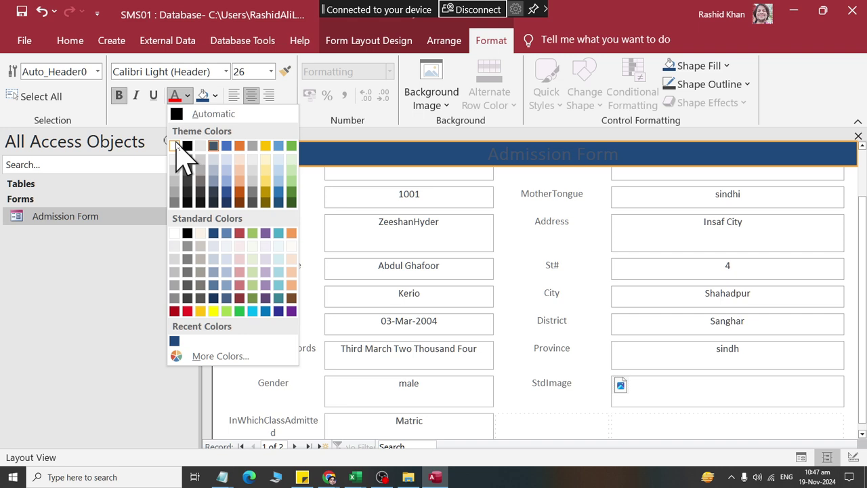
left_click(179, 143)
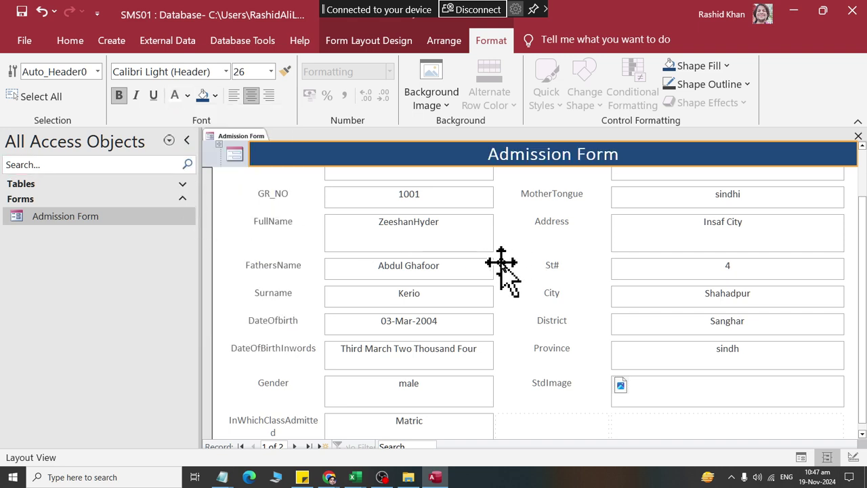
Step: Drag the StdImage picture box to make it taller
left_click(554, 392)
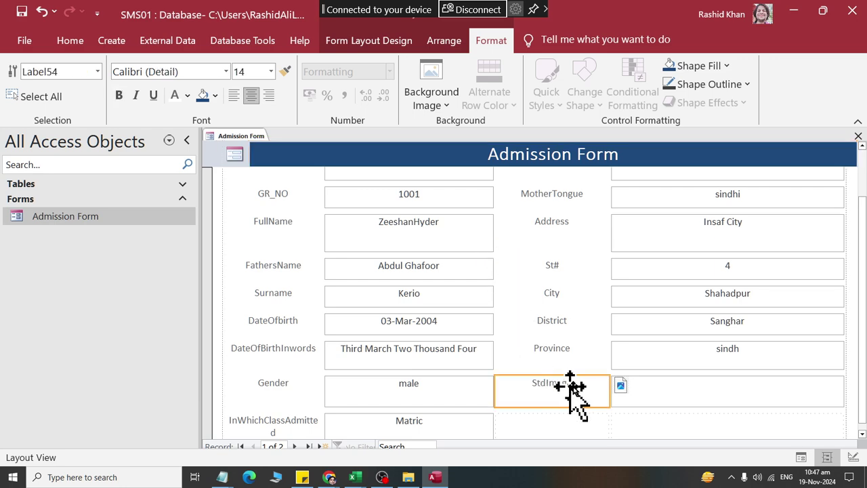
left_click(670, 401)
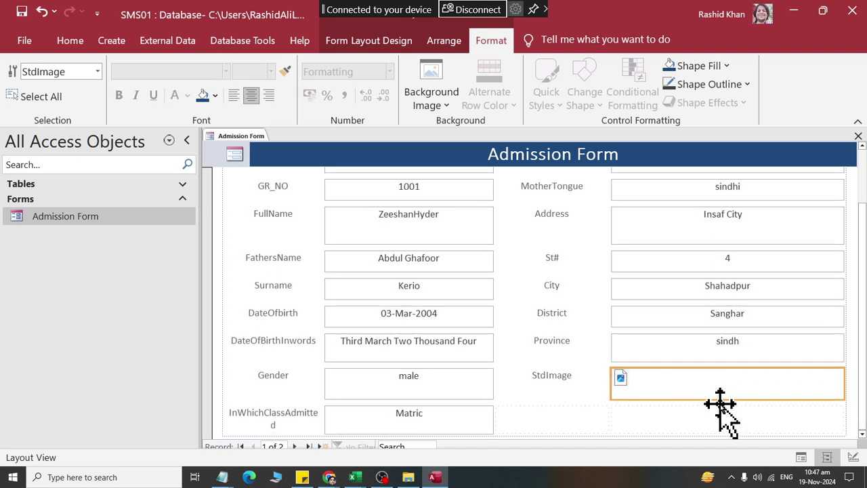
left_click_drag(720, 398, 718, 437)
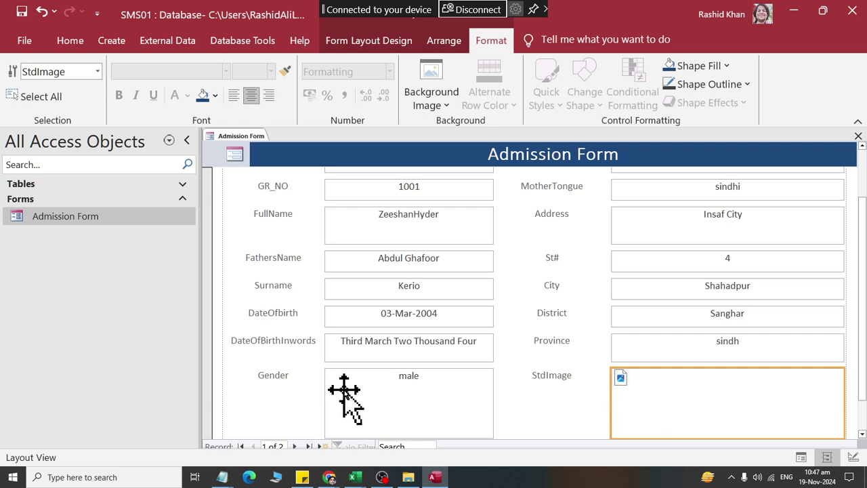
Step: Undo the StdImage resize, then close Admission Form and reopen it in Form View
key("ctrl+z")
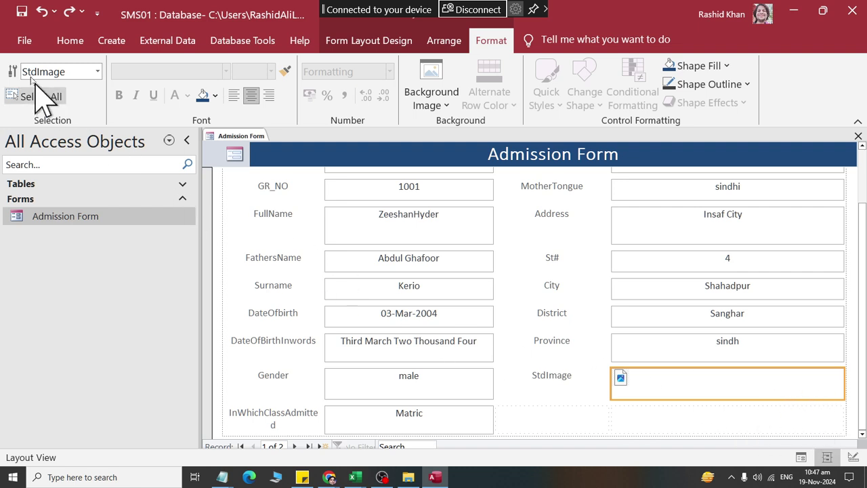
right_click(247, 141)
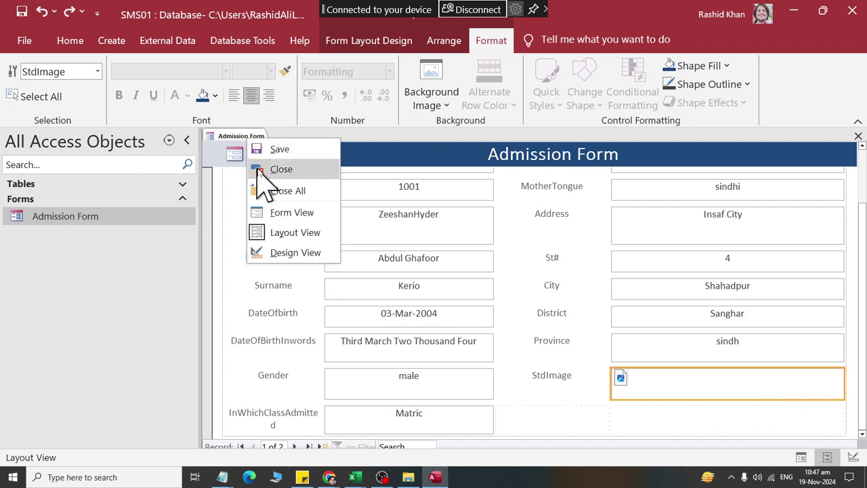
left_click(258, 168)
double_click(107, 220)
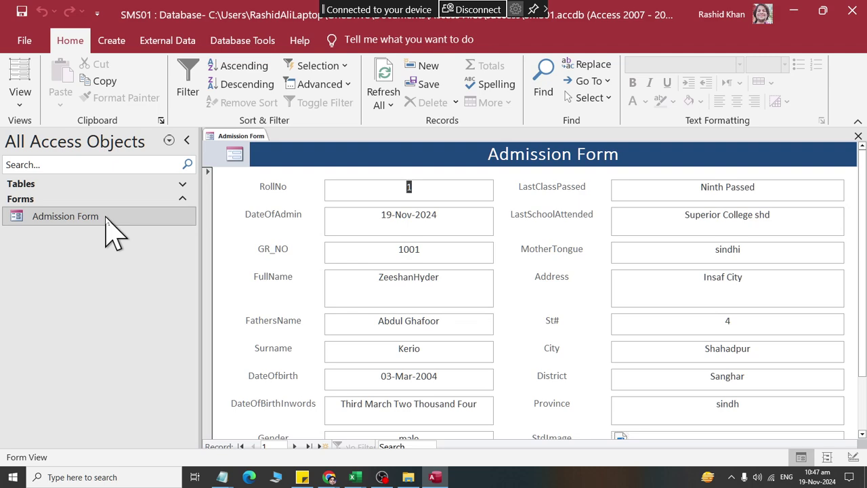
Step: Step between records 1 and 2, then start a blank new record 3
scroll(487, 259, "down", 2)
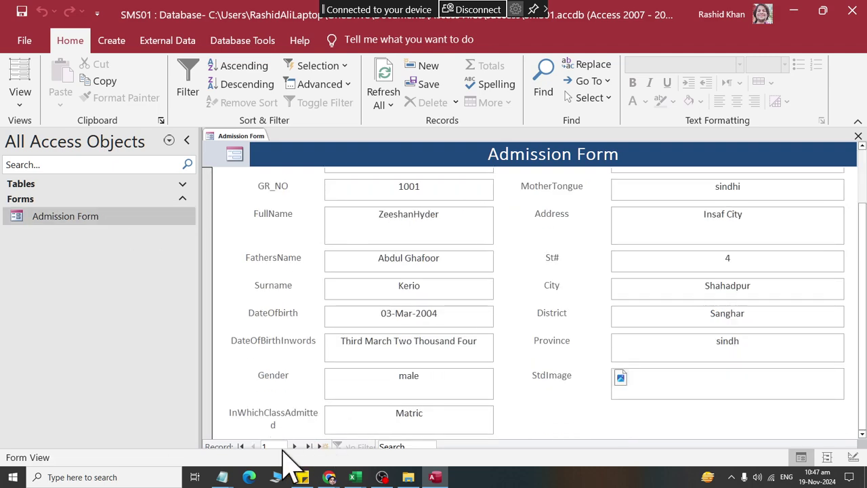
left_click(293, 446)
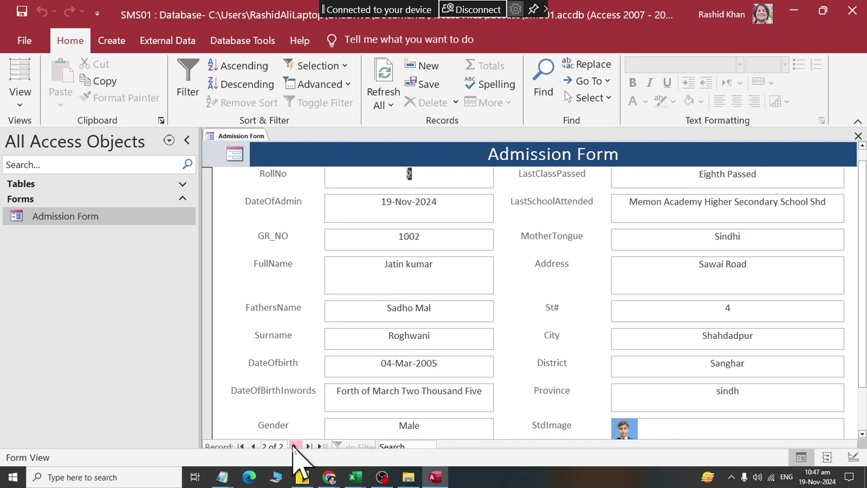
left_click(253, 446)
left_click(294, 446)
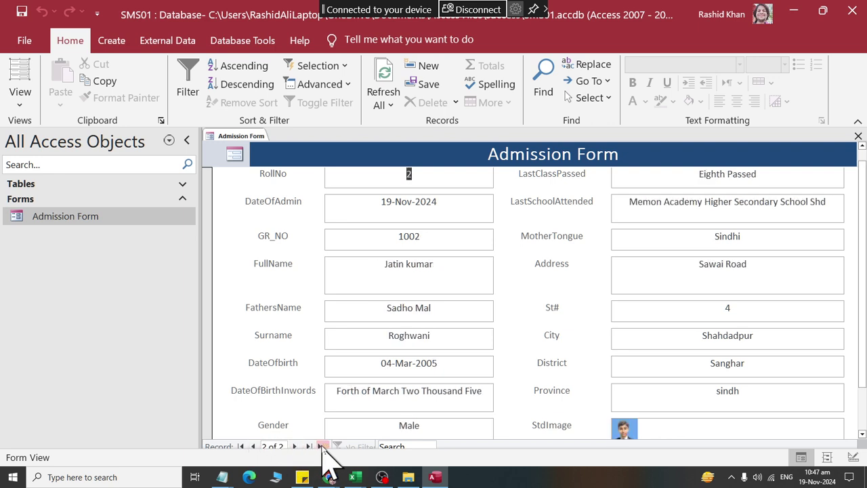
left_click(322, 446)
Step: Set the new record's admission date to 19-Nov-2024 from the calendar
left_click(416, 203)
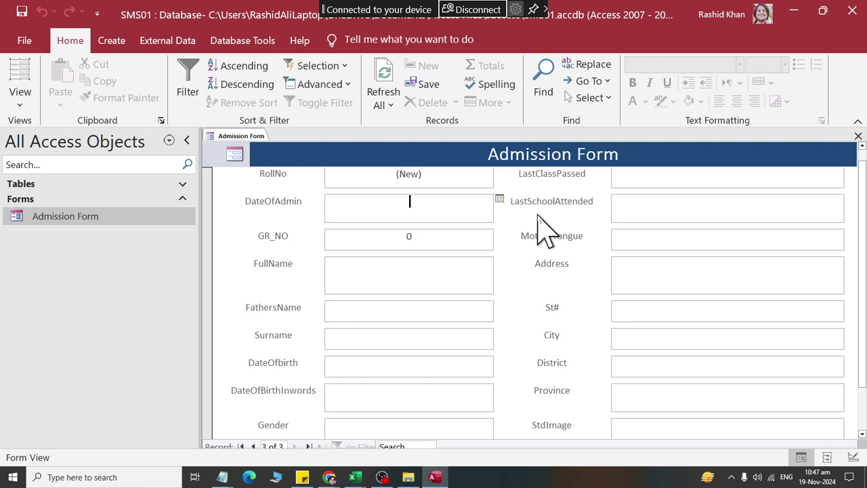
type("Ma")
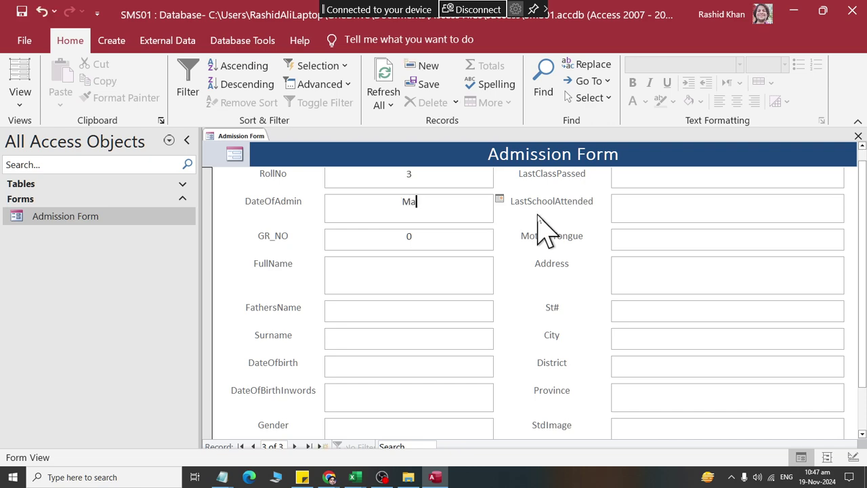
type("dhuri")
key("BackSpace")
key("BackSpace")
key("BackSpace")
key("BackSpace")
key("BackSpace")
left_click(499, 198)
left_click(421, 283)
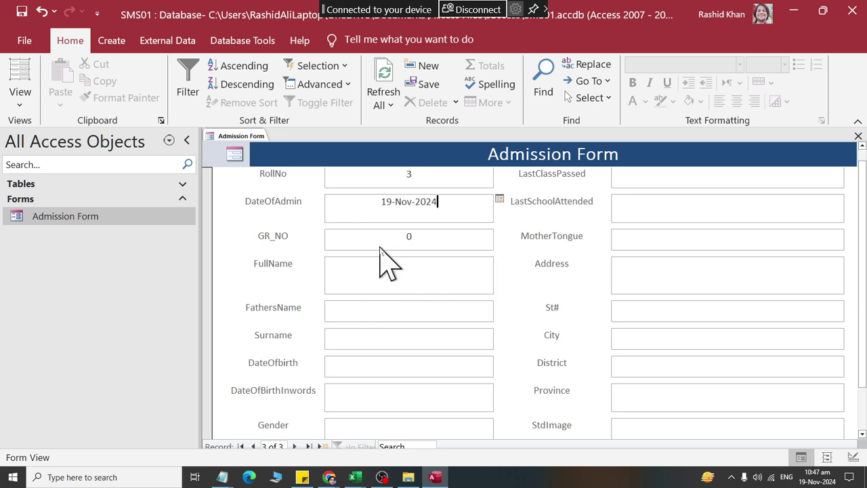
left_click(418, 239)
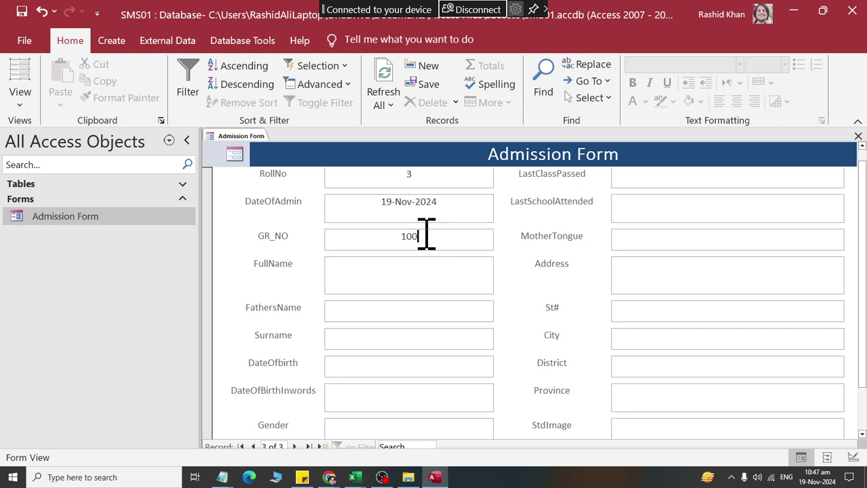
Step: Enter the student and father names, birth date 3/3/2001 with its wording, gender Female, class Matric
type("Madhuri Dixit")
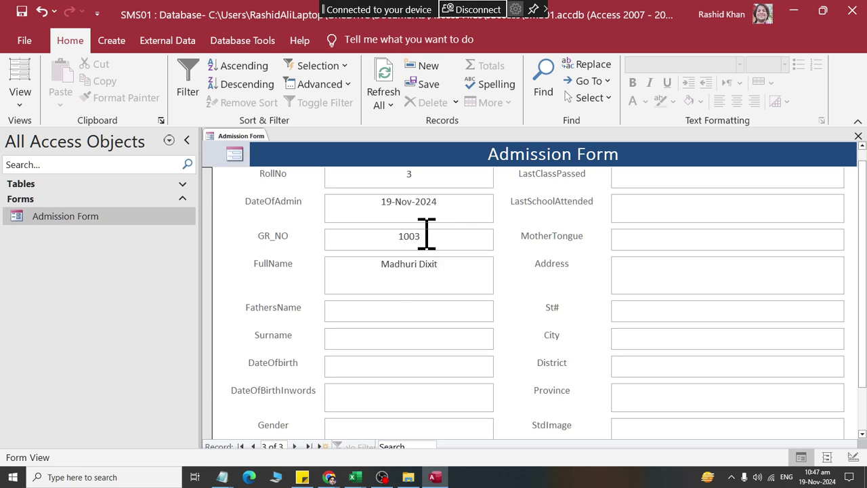
type("Ashok Kumar")
key("Tab")
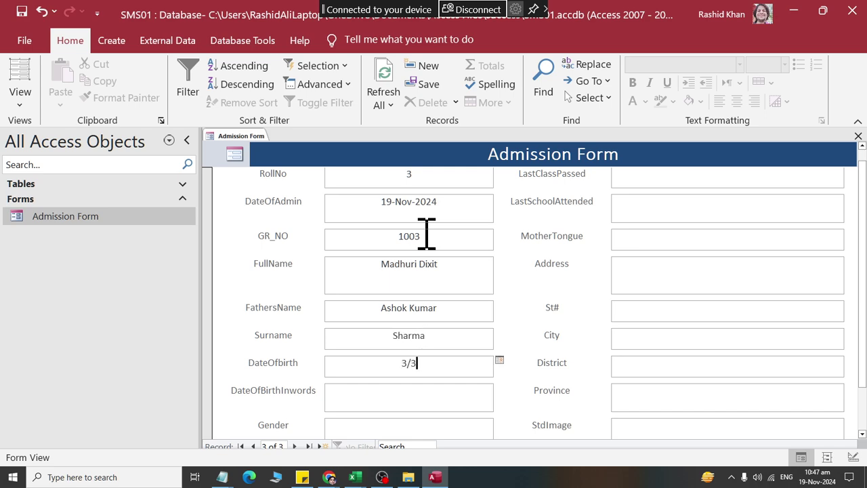
type("3/3/2001")
key("Tab")
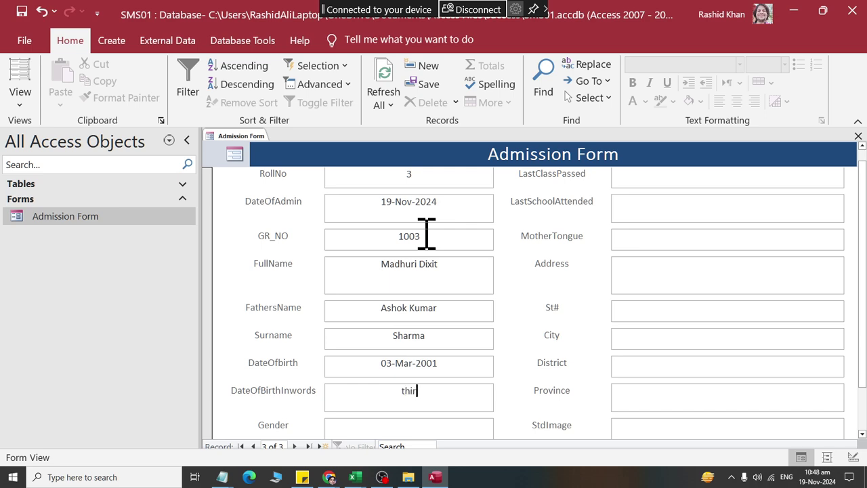
type("third of March two thousand one")
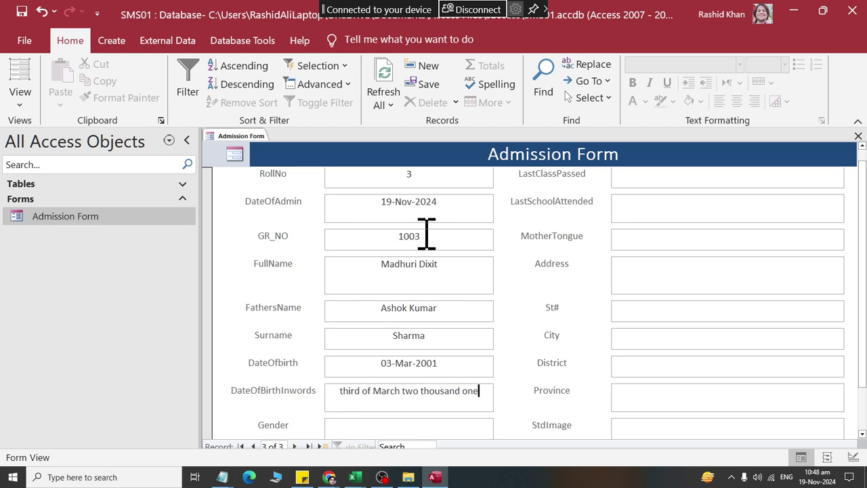
key("Tab")
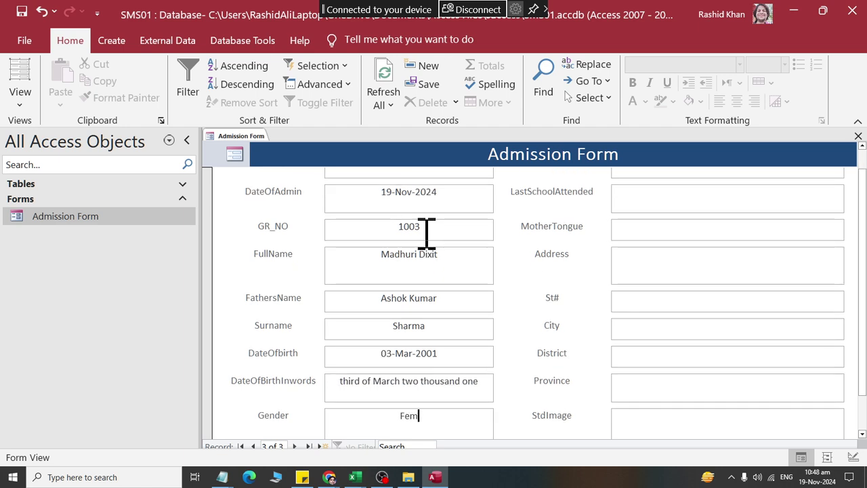
type("Female")
key("Tab")
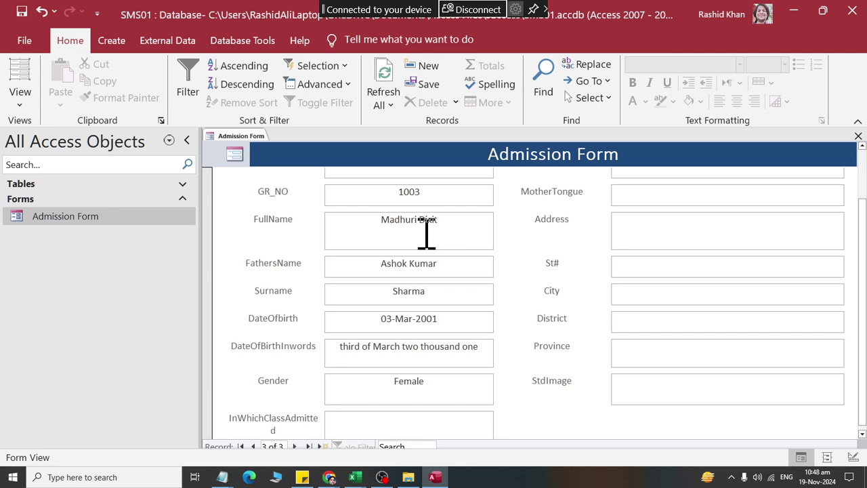
type("Matric")
key("Tab")
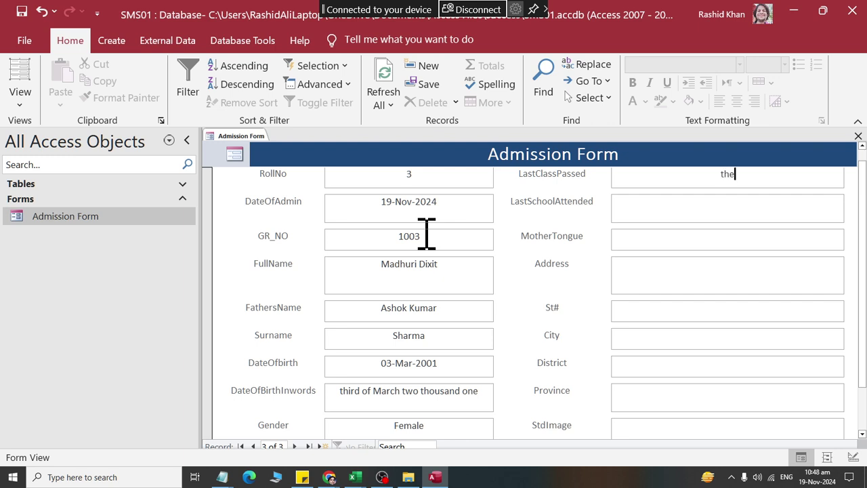
Step: Move the City Grammar Higher Secondary School name into LastSchoolAttended and set LastClassPassed to 'Ninth Passed'
type("The City Grammar hi")
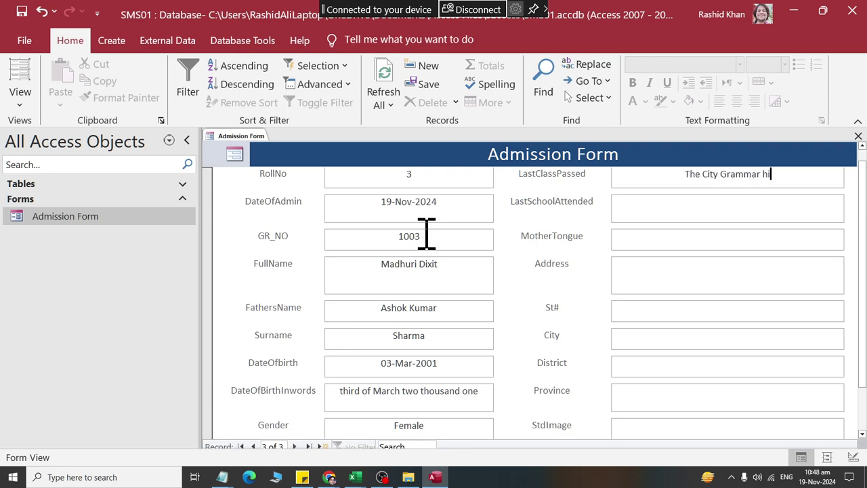
key("BackSpace")
key("BackSpace")
key("BackSpace")
type("Hi")
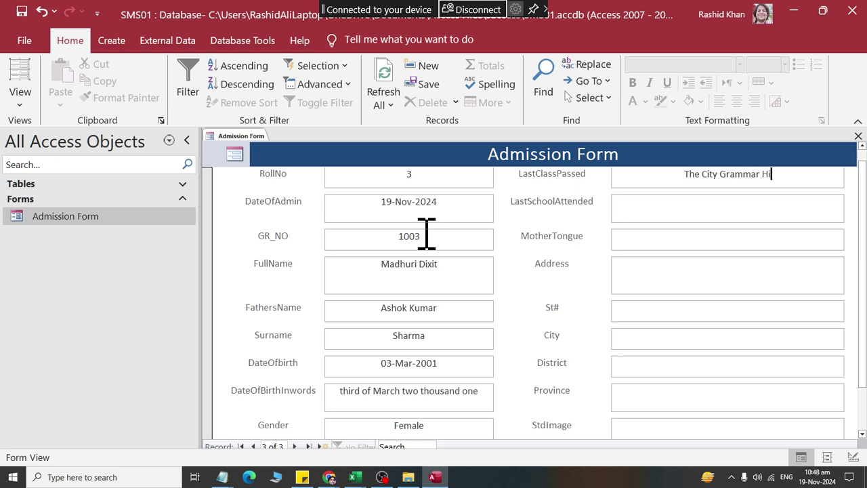
type("ghe Secodary ")
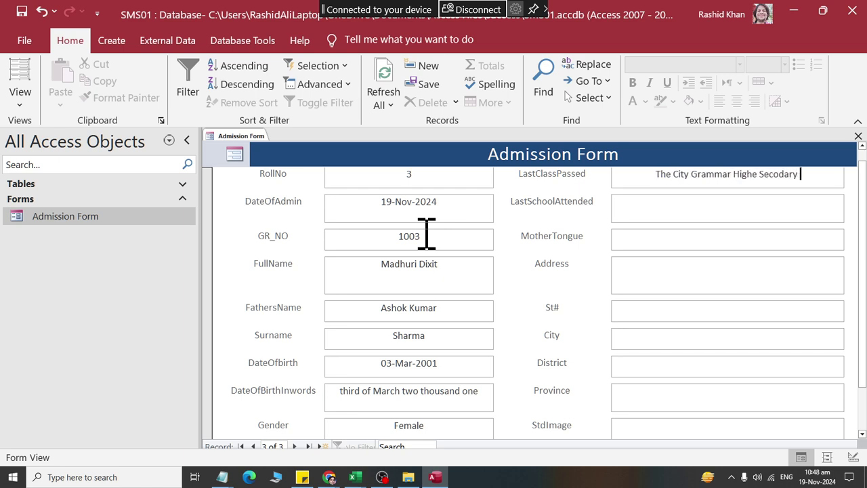
type("School shahdapdur")
key("Tab")
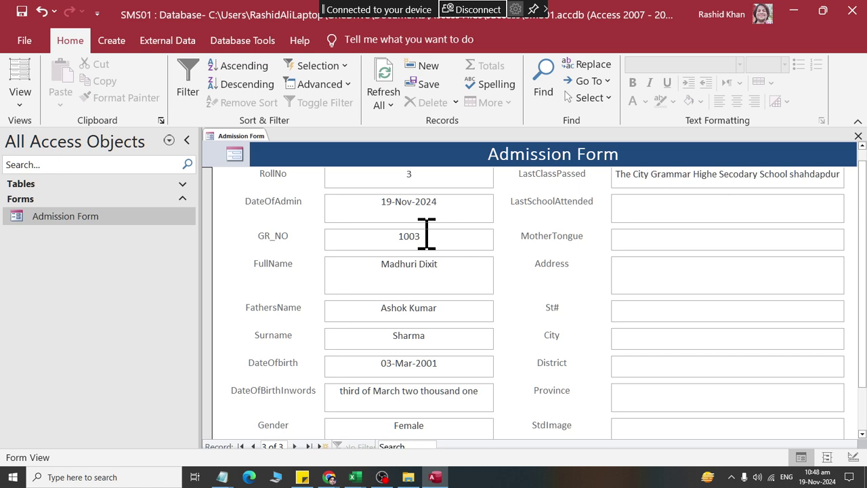
double_click(708, 174)
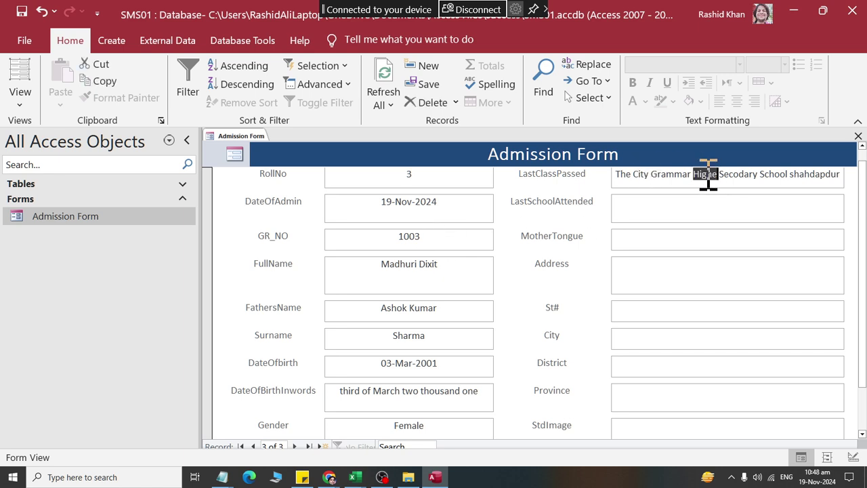
left_click(619, 174)
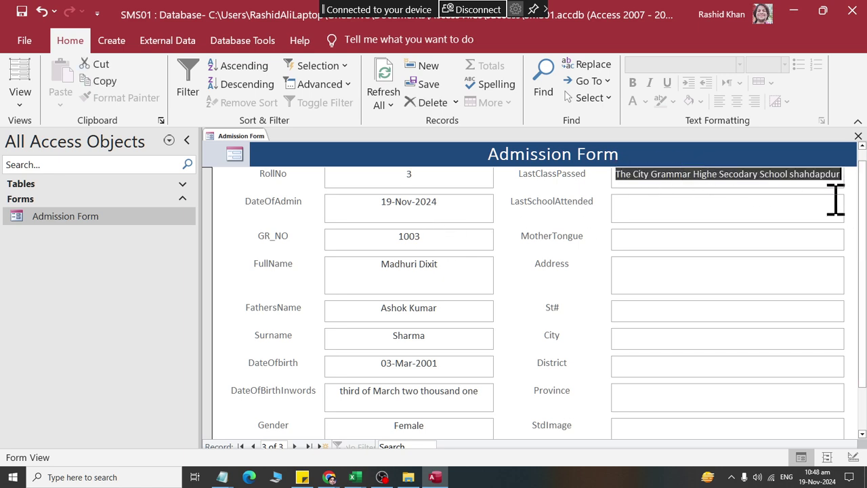
key("ctrl+x")
left_click(709, 209)
key("ctrl+v")
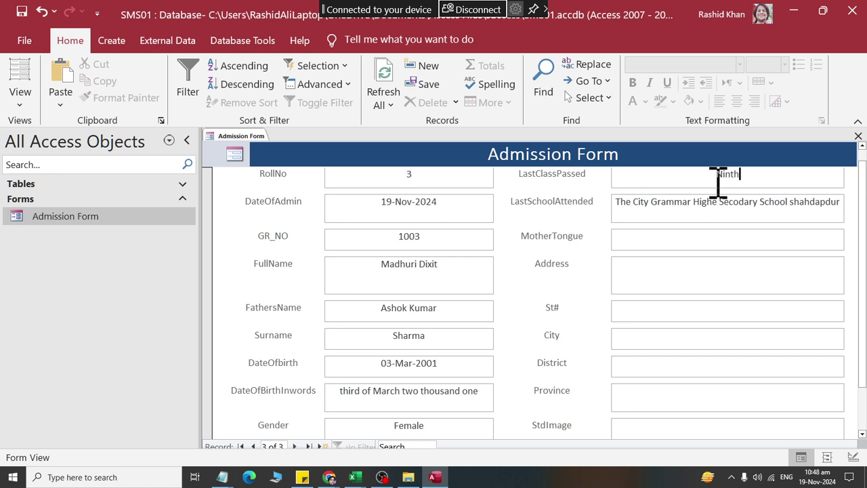
left_click(718, 183)
type("Ninth Passed")
key("Tab")
Step: Enter mother tongue Sindhi and the student's address, city, district and province
key("Tab")
type("Sindhi")
key("Tab")
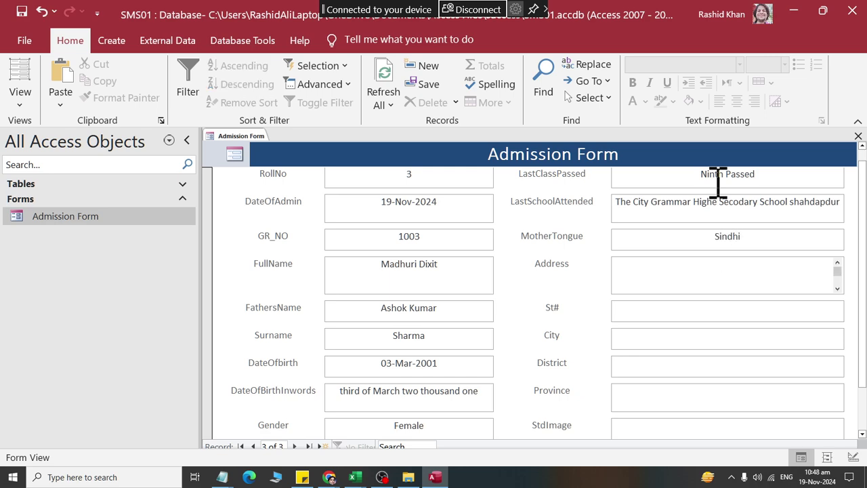
type("Muhammadi Town")
key("Tab")
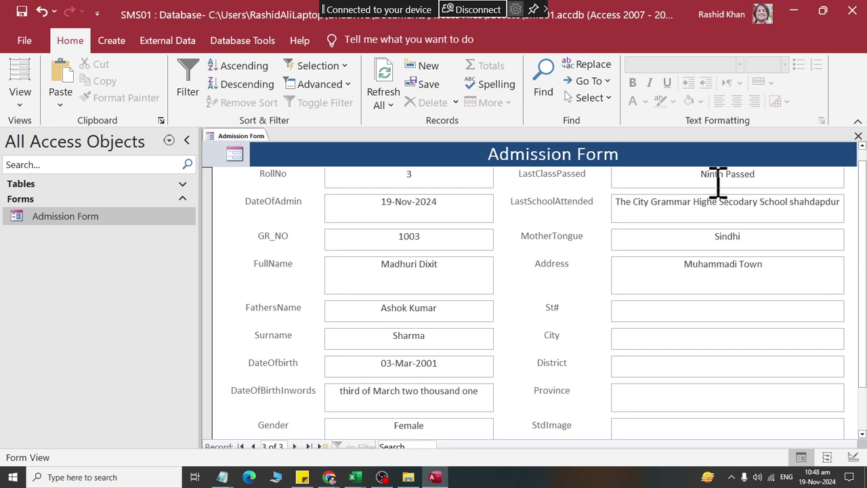
type("Shahadap")
key("BackSpace")
key("BackSpace")
key("BackSpace")
key("BackSpace")
type("dadpur")
key("Tab")
type("Sanghar")
key("Tab")
type("S")
key("Tab")
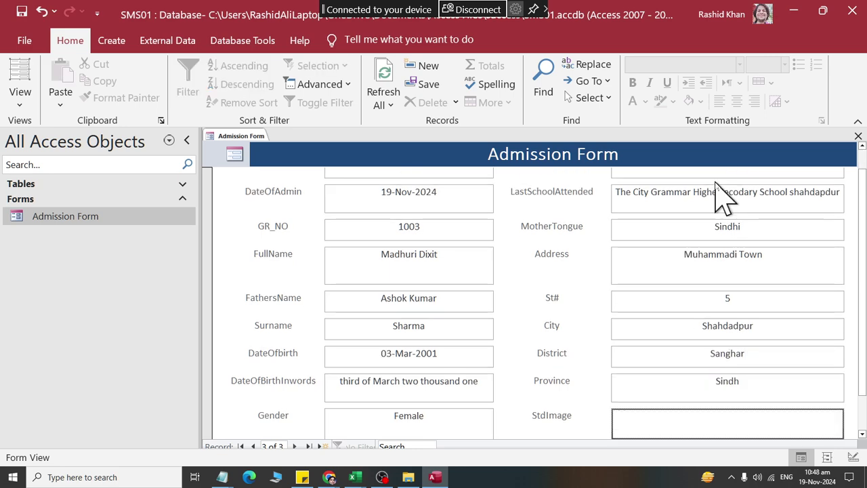
Step: Attach the student's photo file to record 3's StdImage field through the Attachments dialog
double_click(731, 429)
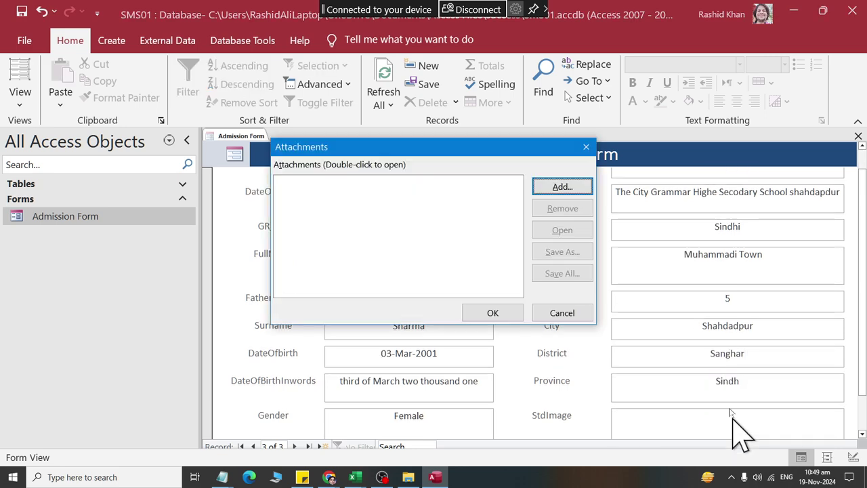
left_click(566, 190)
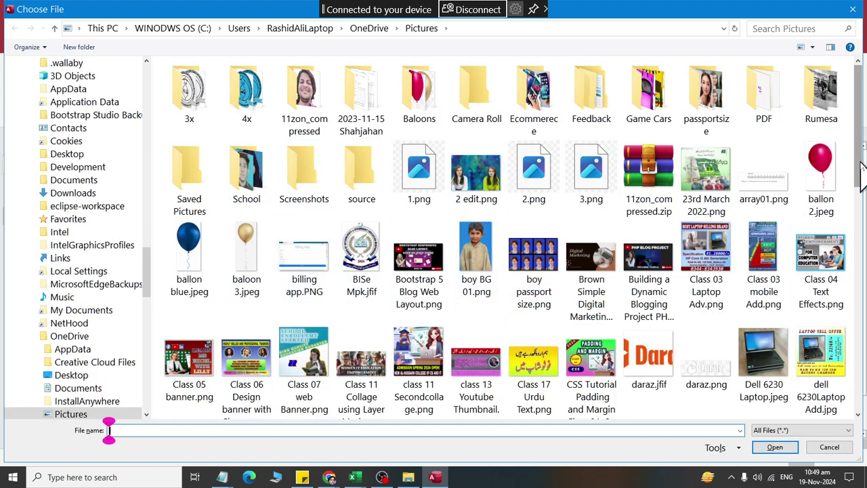
scroll(854, 190, "down", 3)
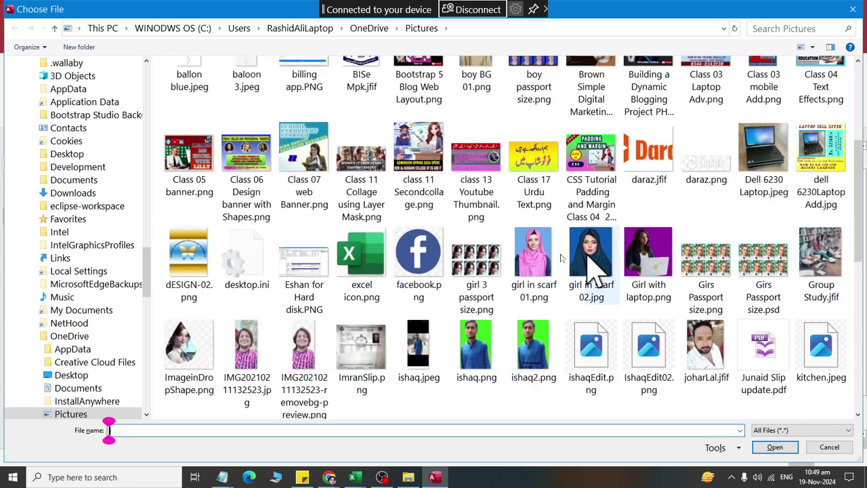
key("Escape")
left_click(489, 312)
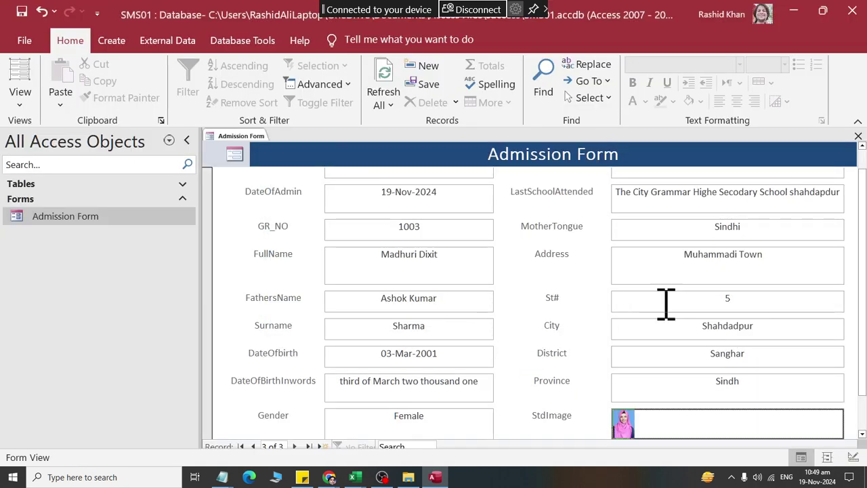
scroll(665, 305, "down", 2)
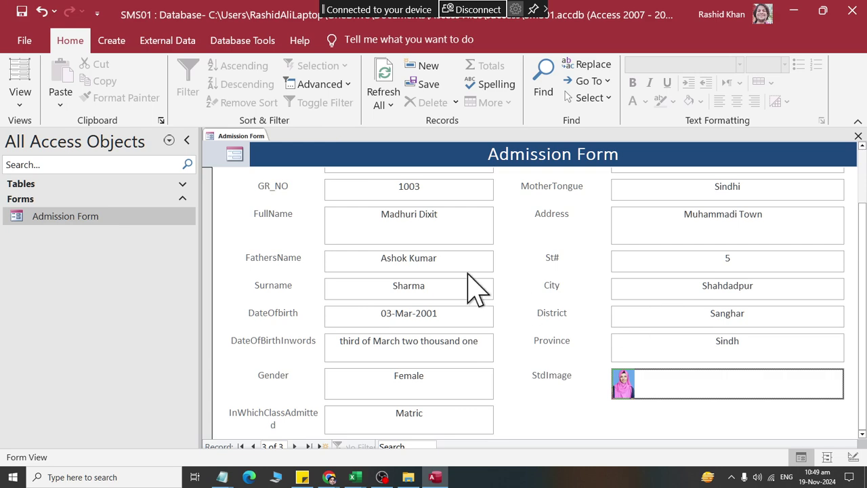
Step: Close the form, open the GRRegister table showing three records, and reopen Admission Form
right_click(243, 137)
left_click(253, 172)
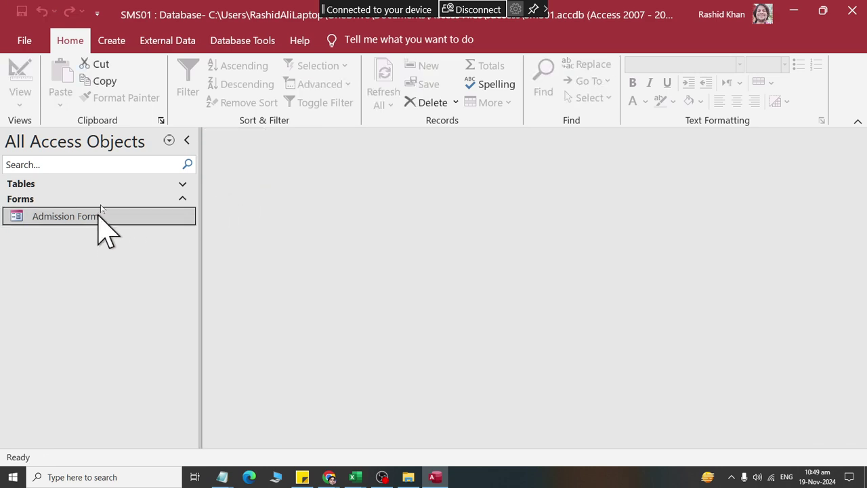
left_click(130, 186)
double_click(114, 200)
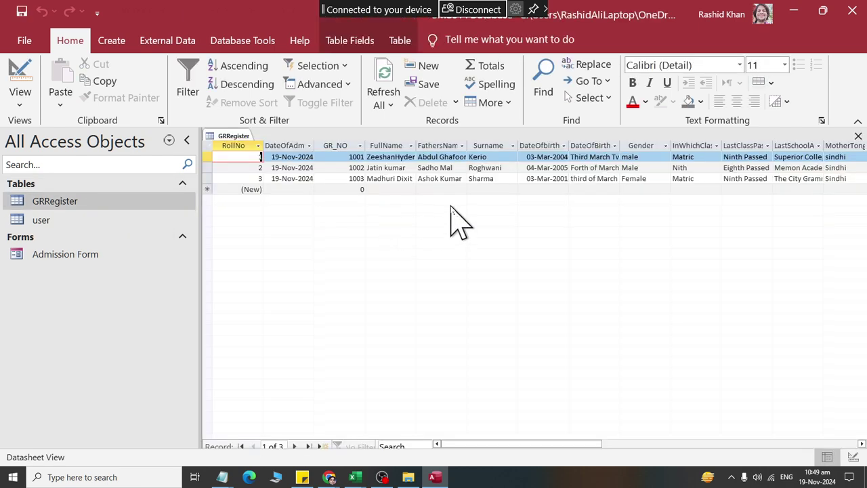
left_click(178, 187)
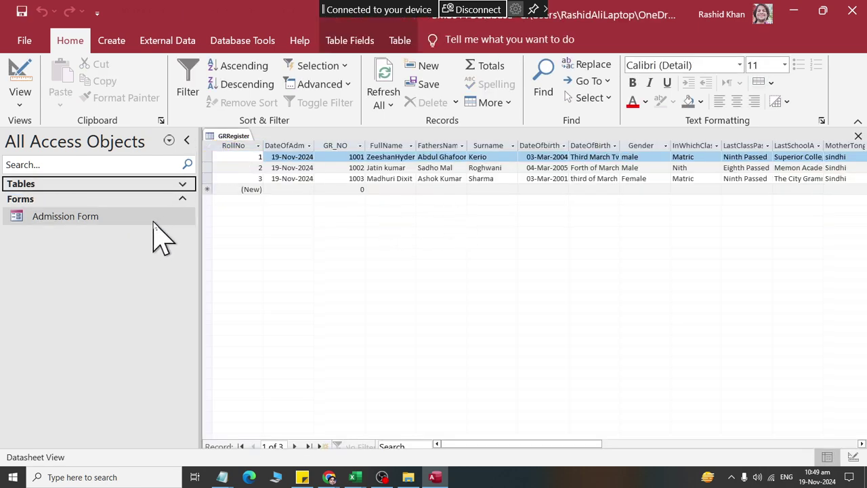
left_click(153, 220)
double_click(153, 223)
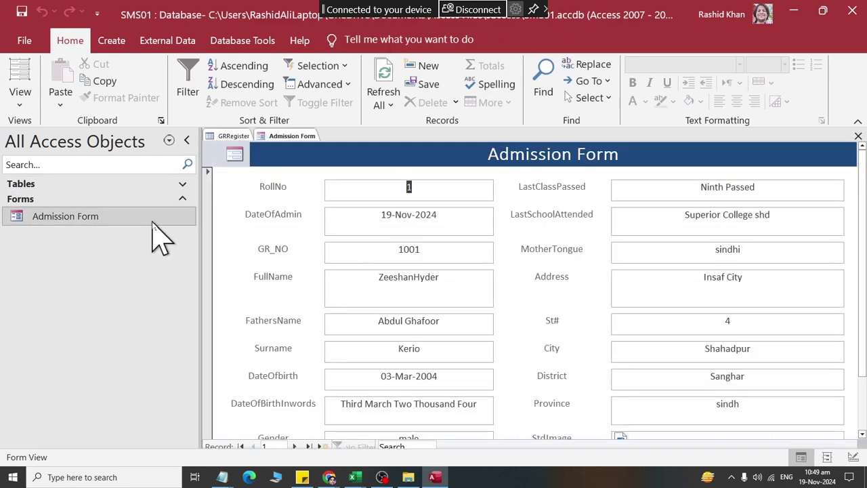